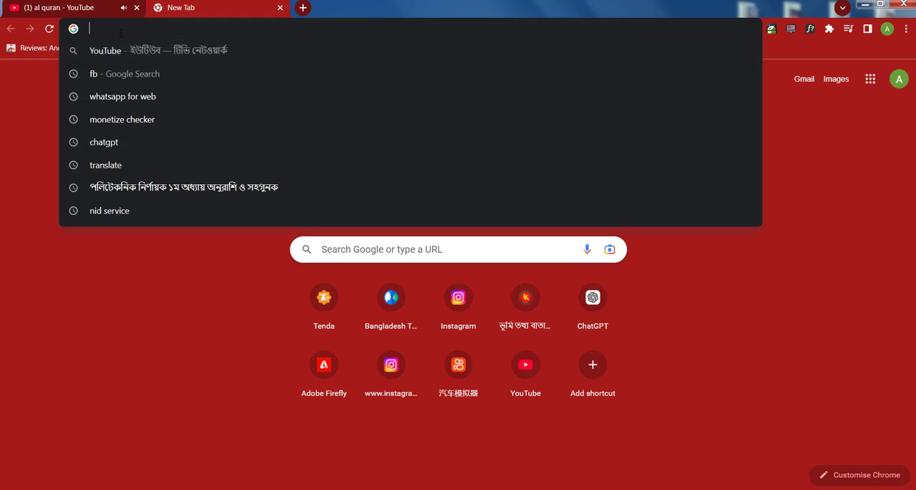
# - Open land.gov.bd and go to the citizen login (লগইন)
pyautogui.write('l')
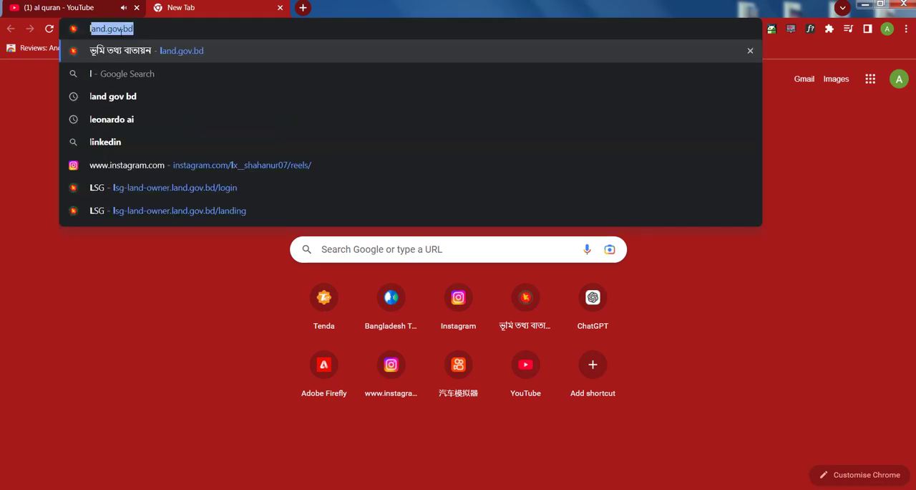
pyautogui.press('Return')
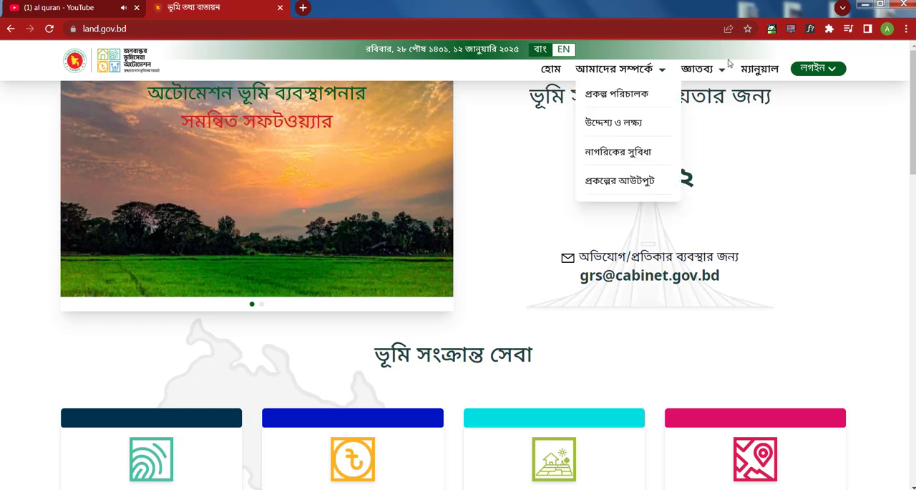
pyautogui.moveTo(824, 72)
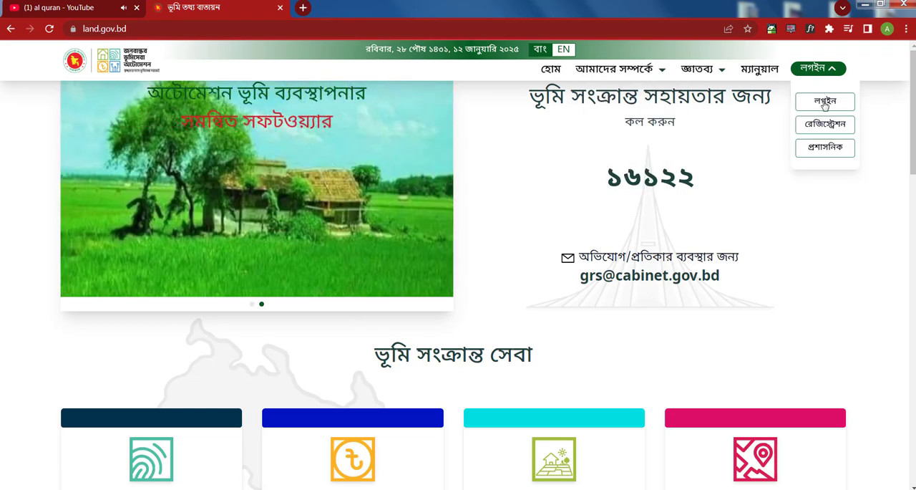
pyautogui.click(825, 103)
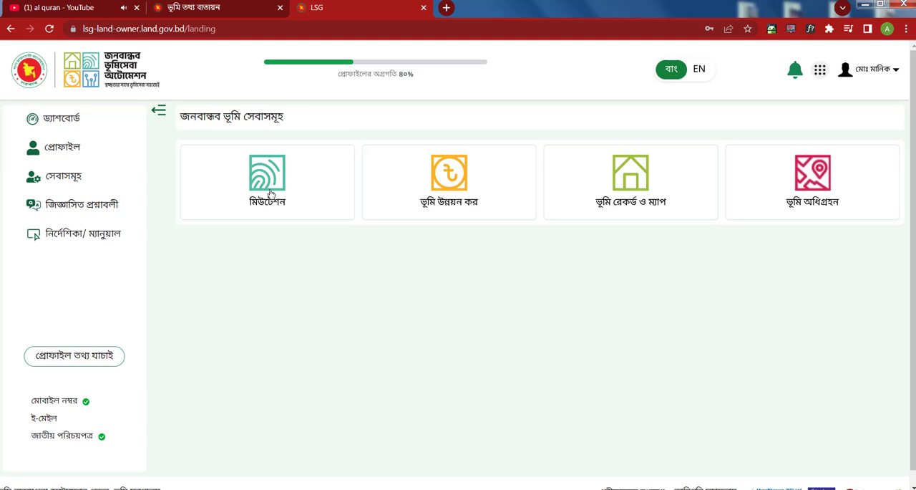
# - Open the মিউটেশন service and start a new mutation application
pyautogui.click(270, 194)
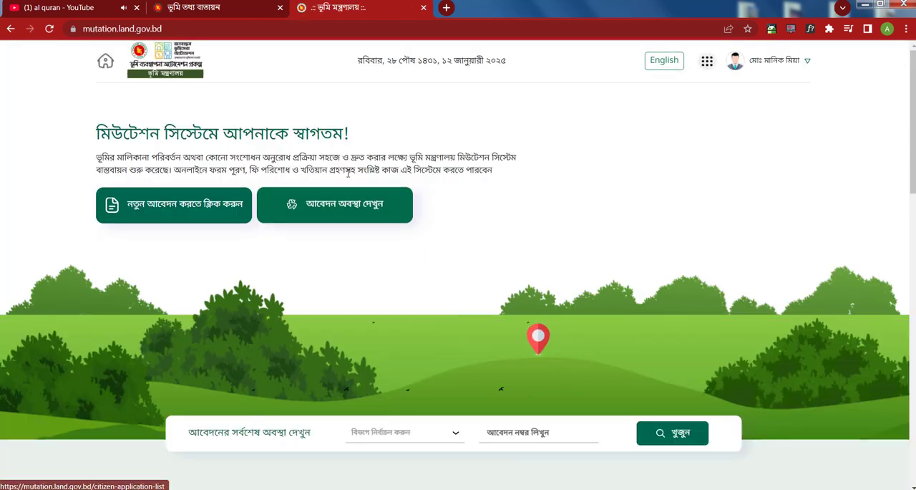
pyautogui.click(352, 206)
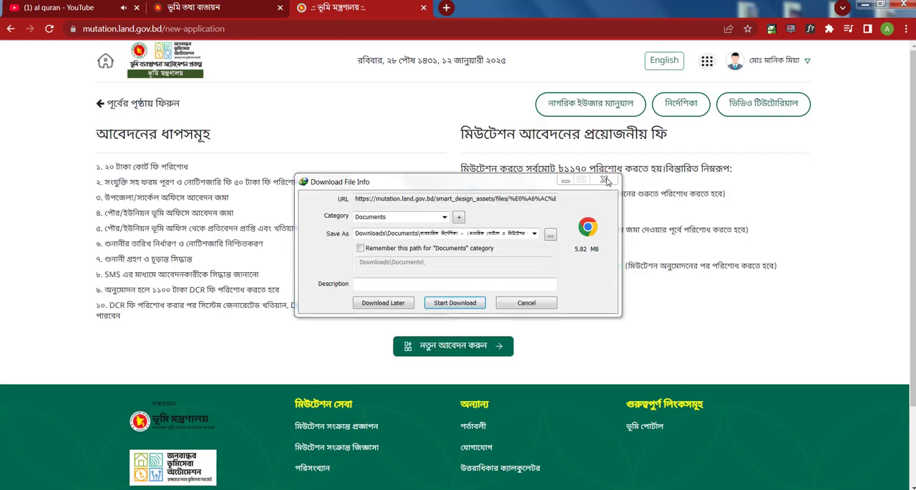
pyautogui.click(606, 181)
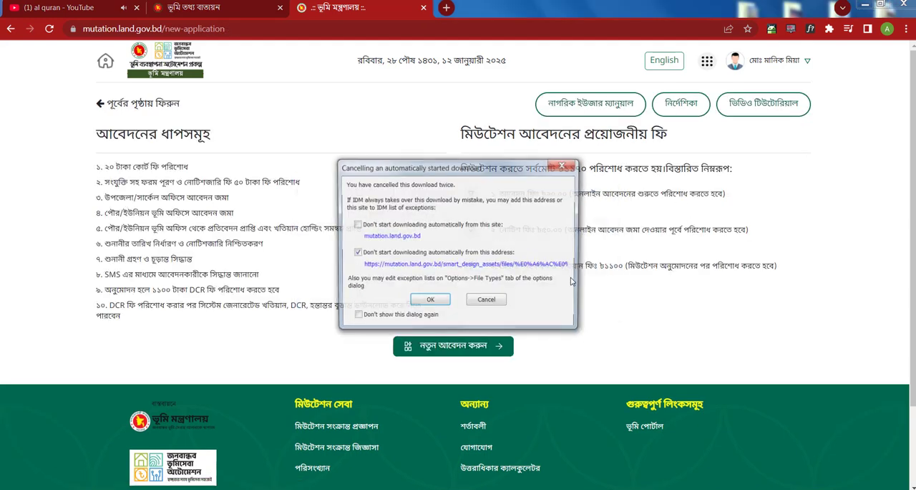
pyautogui.click(422, 353)
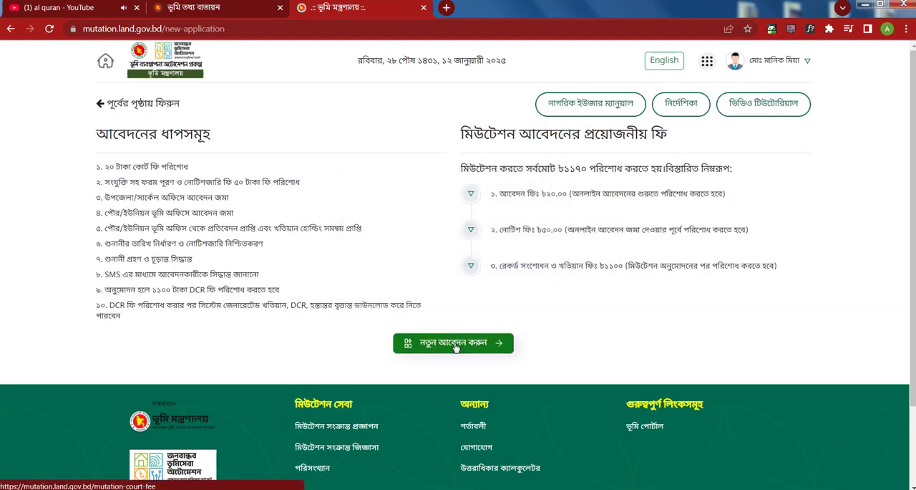
pyautogui.click(455, 349)
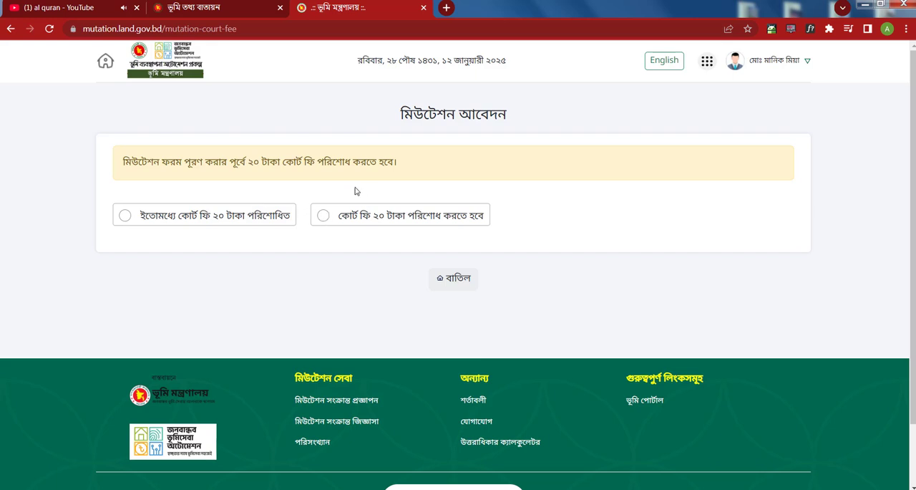
# - Choose কোর্ট ফি ২০ টাকা পরিশোধ করতে হবে and set division রংপুর, district রংপুর and upazila কাউনিয়া
pyautogui.click(324, 215)
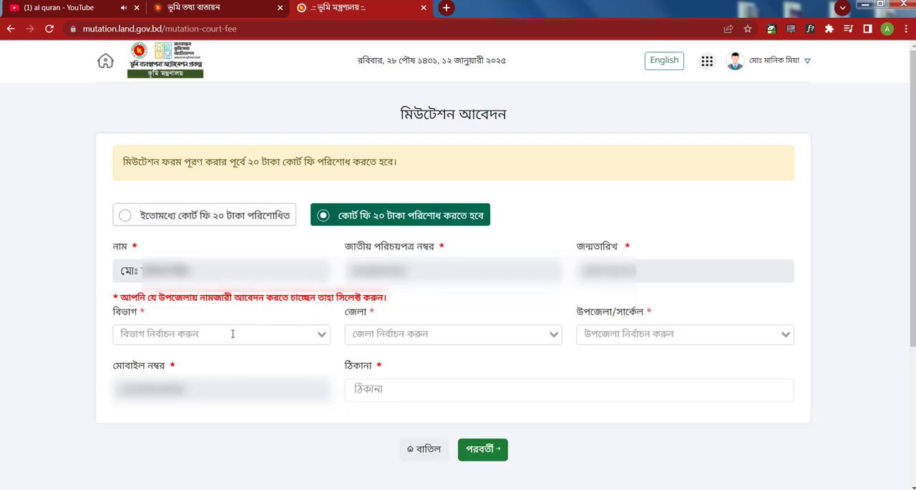
pyautogui.click(233, 333)
pyautogui.click(121, 439)
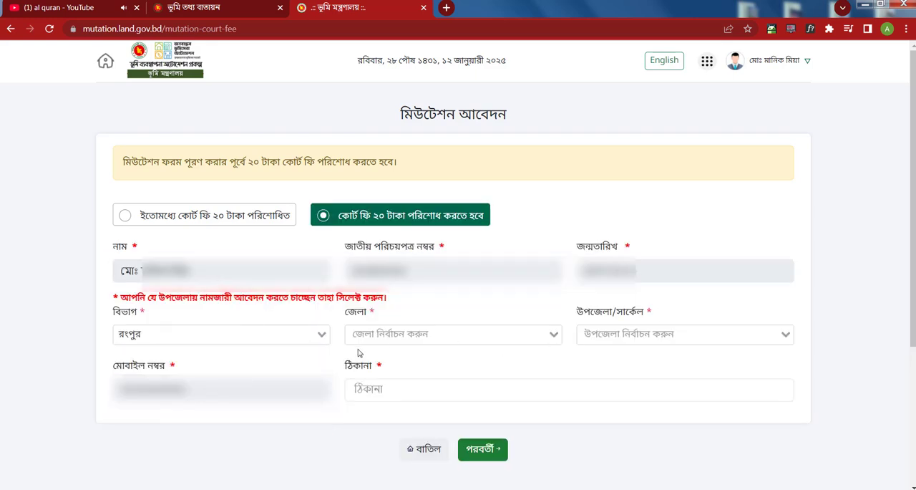
pyautogui.click(386, 334)
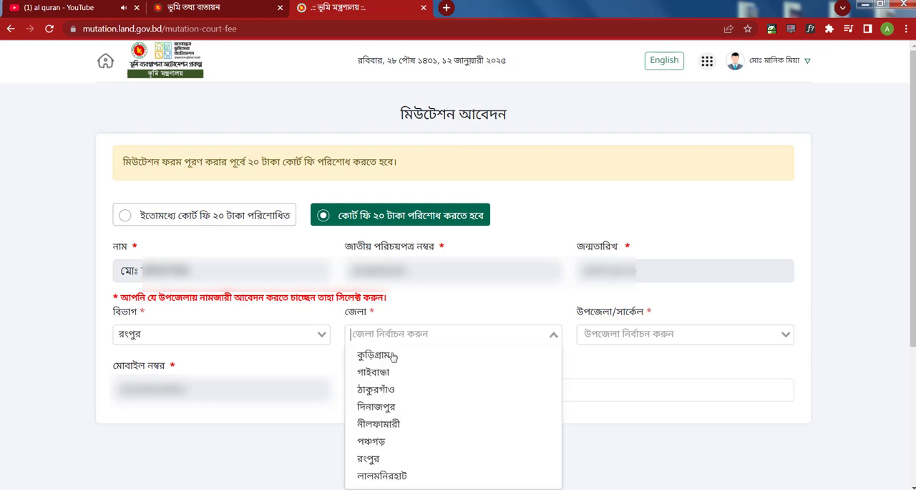
pyautogui.click(401, 458)
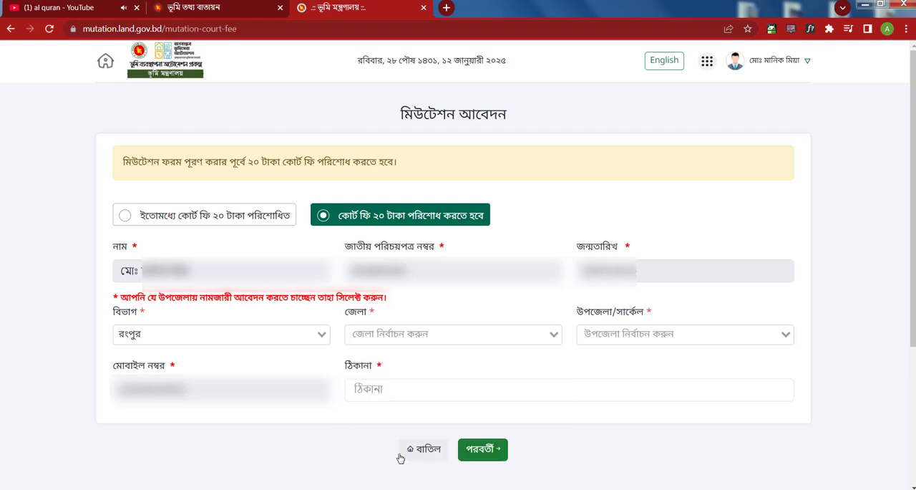
pyautogui.click(642, 332)
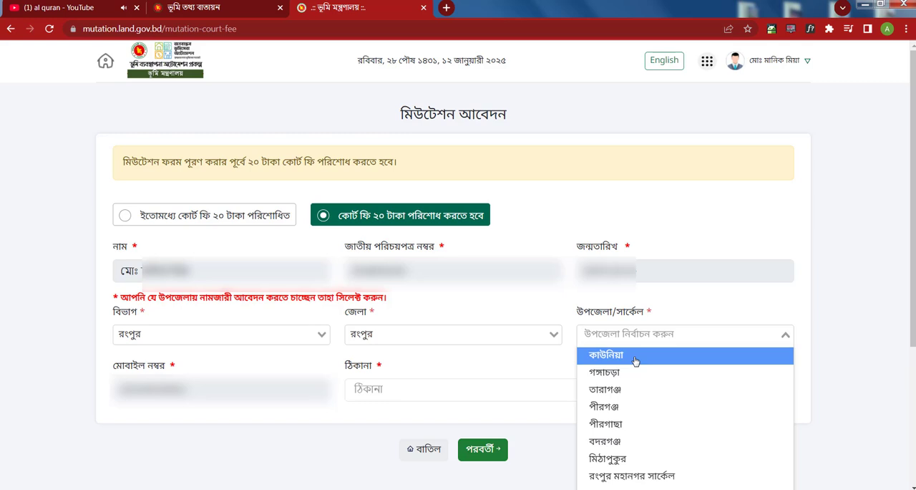
pyautogui.click(635, 360)
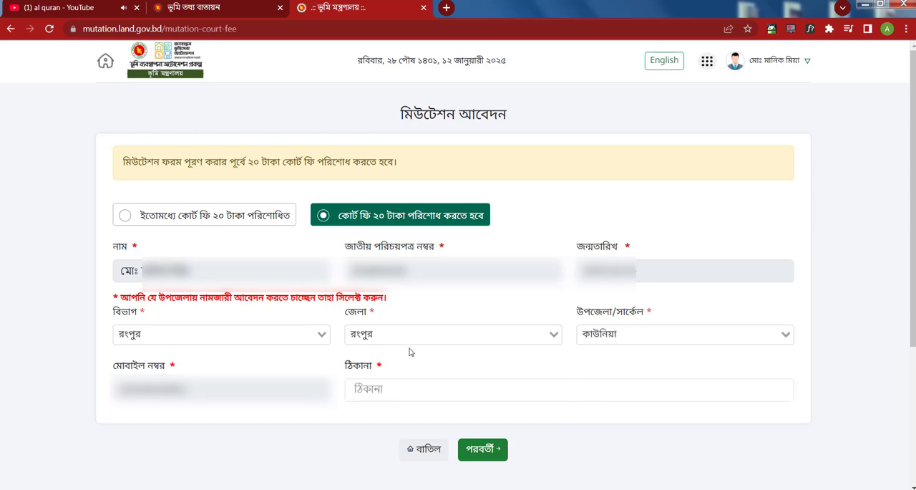
# - Fill in the applicant's address from the saved suggestion and submit the court fee details
pyautogui.click(383, 387)
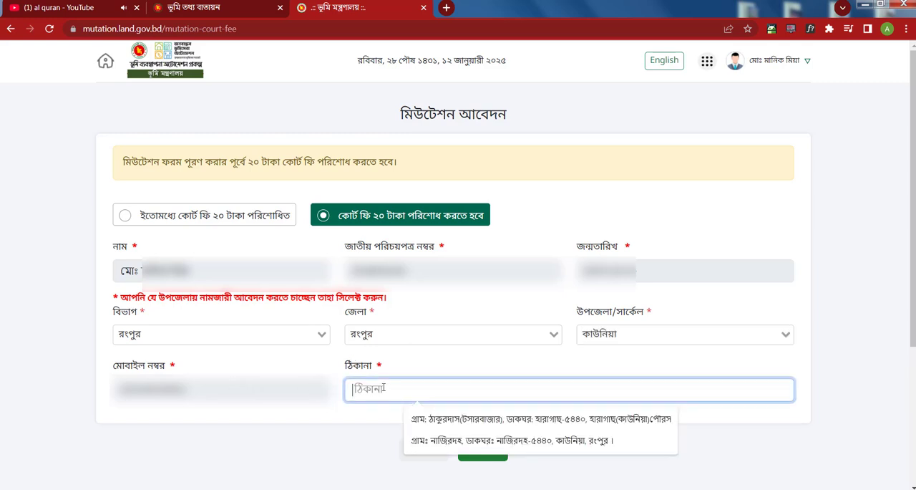
pyautogui.click(623, 419)
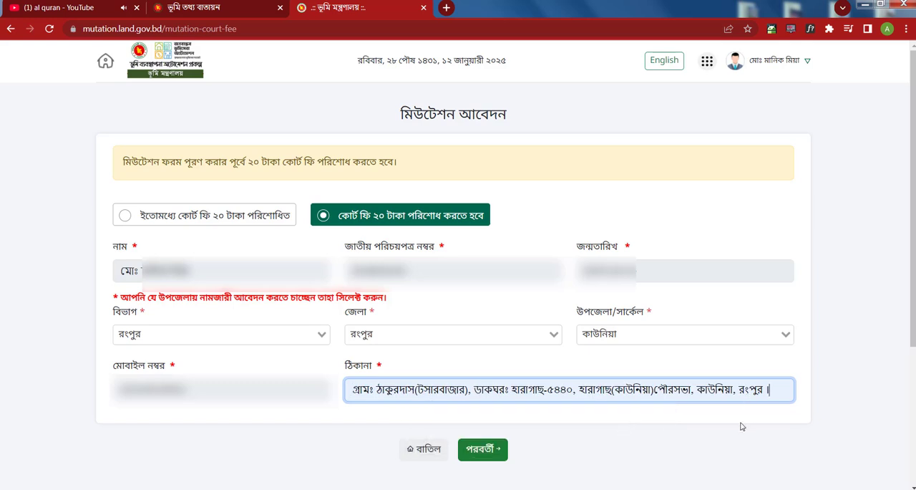
pyautogui.click(483, 448)
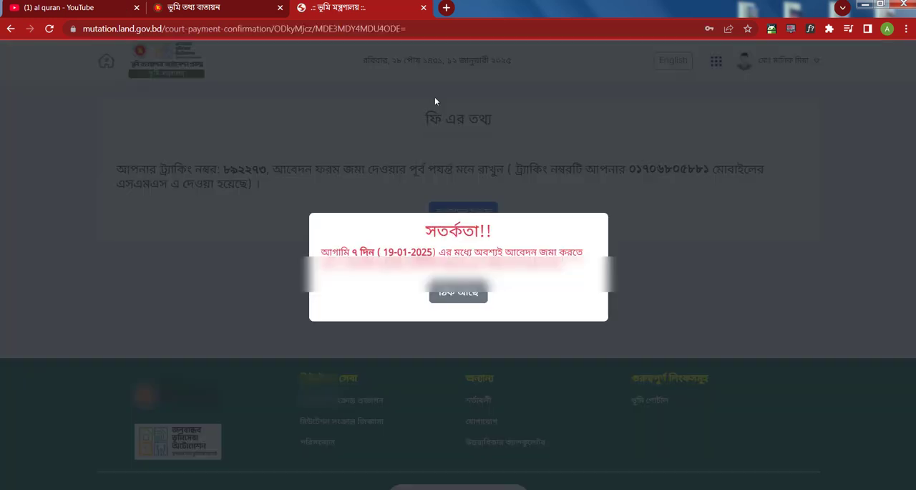
# - Acknowledge the submission deadline notice and open the mutation application form (আবেদন ফরম)
pyautogui.click(462, 300)
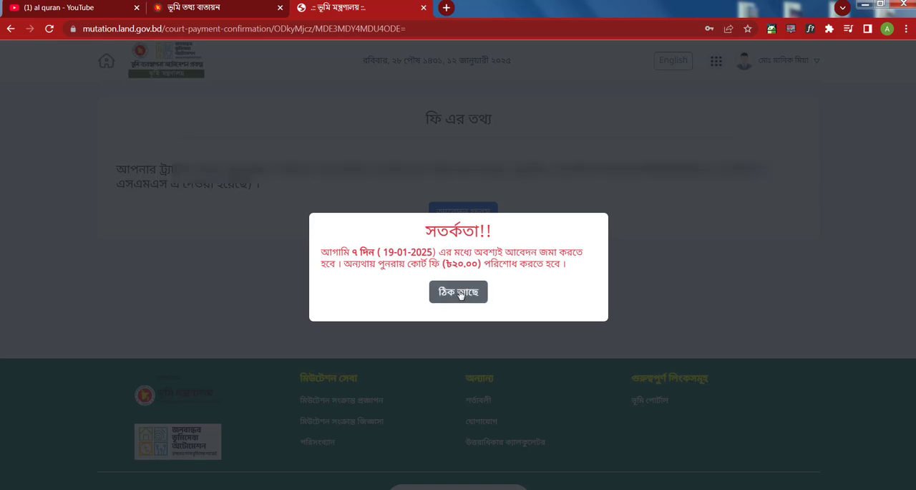
pyautogui.click(461, 293)
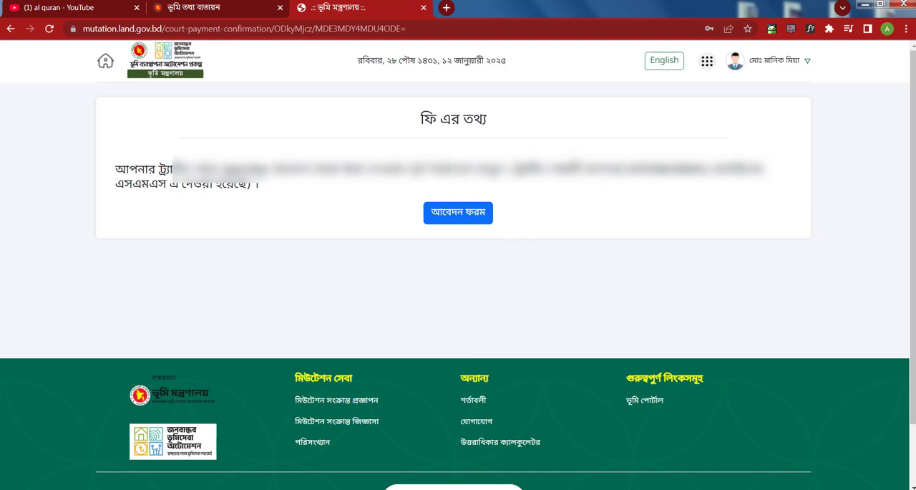
pyautogui.doubleClick(244, 170)
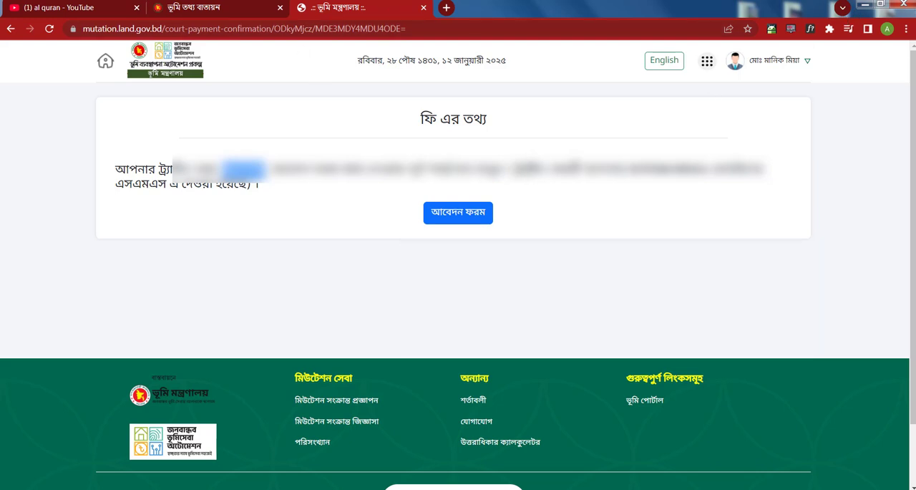
pyautogui.click(477, 213)
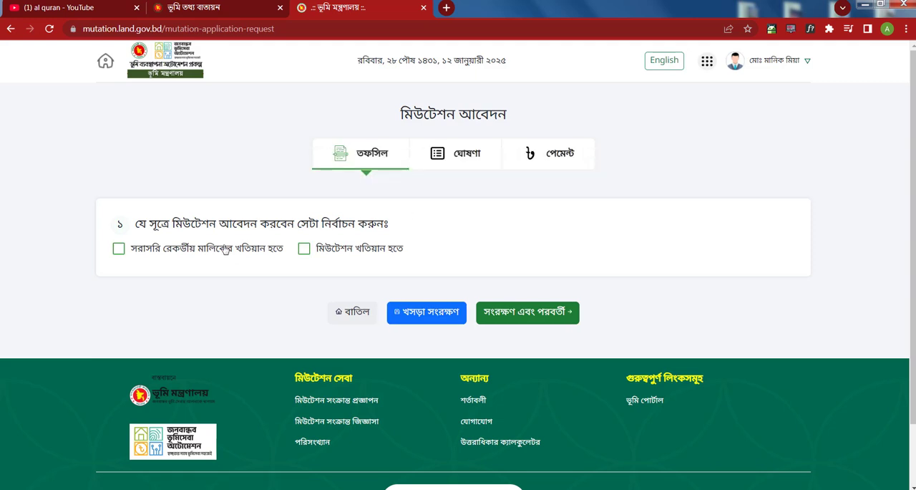
# - Set the mutation source to সরাসরি রেকর্ডীয় মালিকের খতিয়ান হতে with ownership acquired by ক্রয়
pyautogui.click(119, 249)
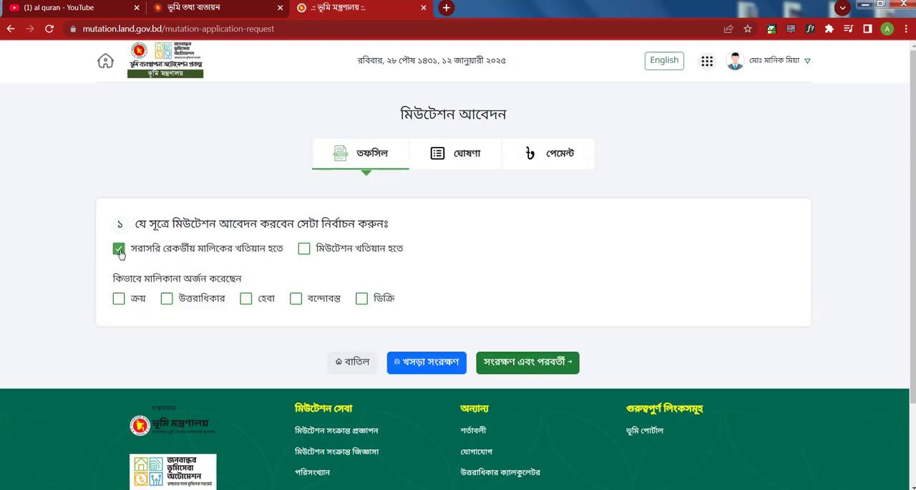
pyautogui.scroll(-1, 86, 179)
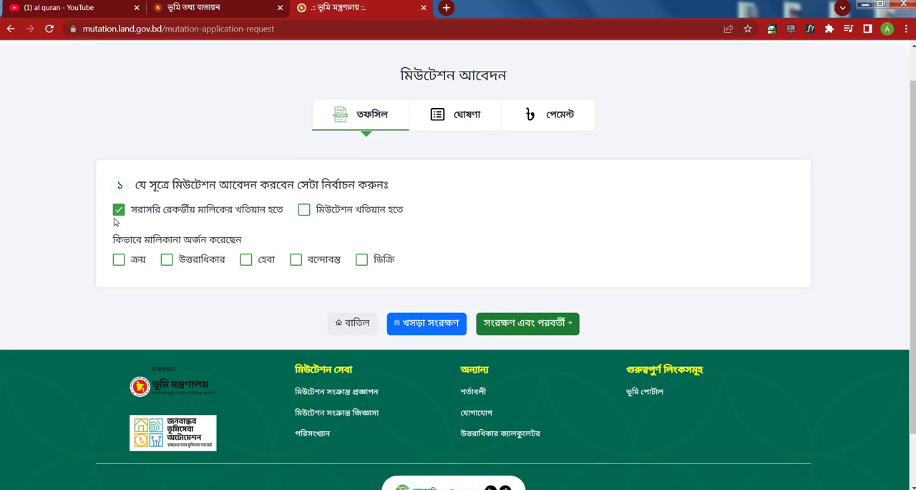
pyautogui.click(118, 240)
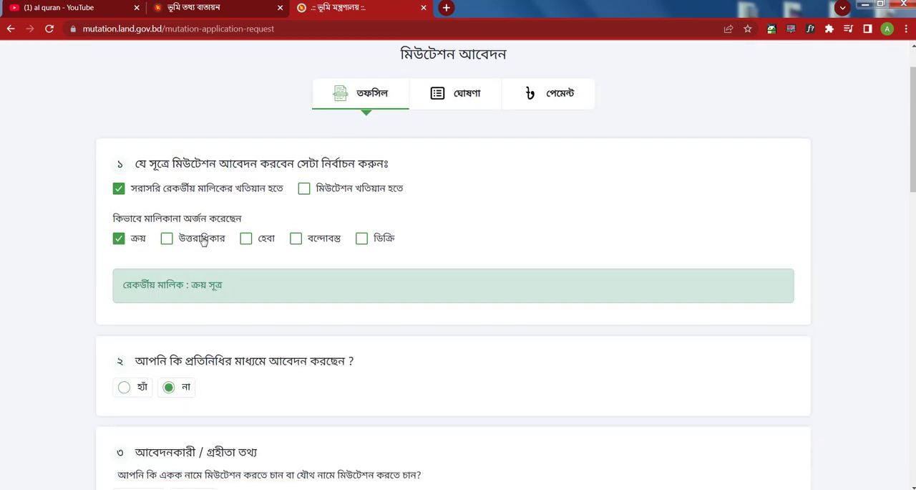
# - Set the mutation source to মিউটেশন খতিয়ান হতে with ownership acquired by ক্রয়
pyautogui.click(305, 189)
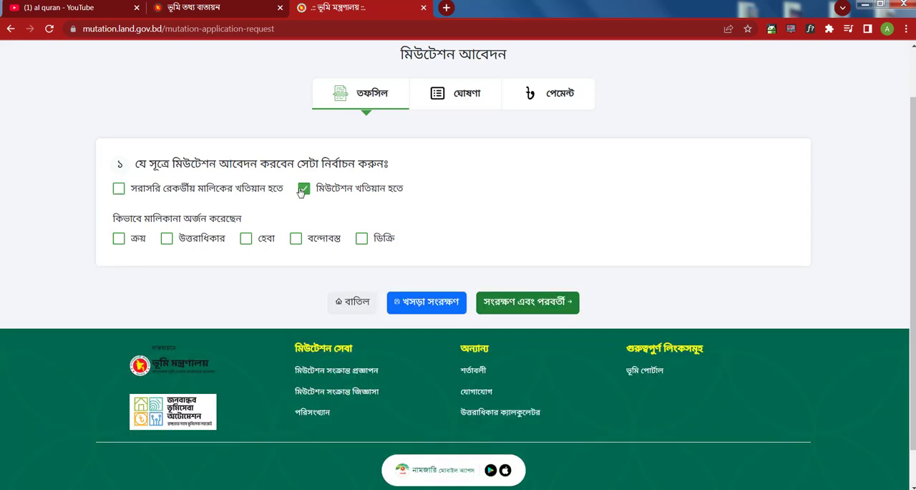
pyautogui.click(119, 240)
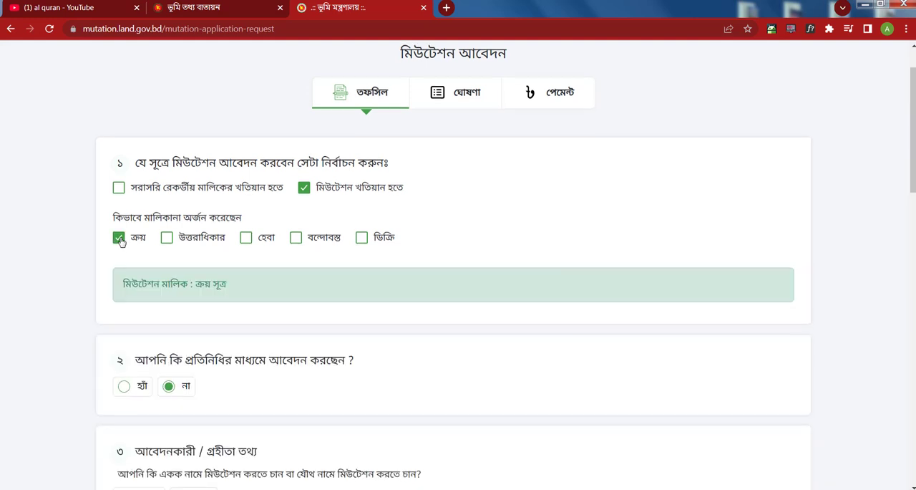
# - Choose একক as the applicant type and open the applicant's details as প্রাপ্ত বয়স্ক
pyautogui.scroll(-3, 119, 242)
pyautogui.scroll(-3, 221, 270)
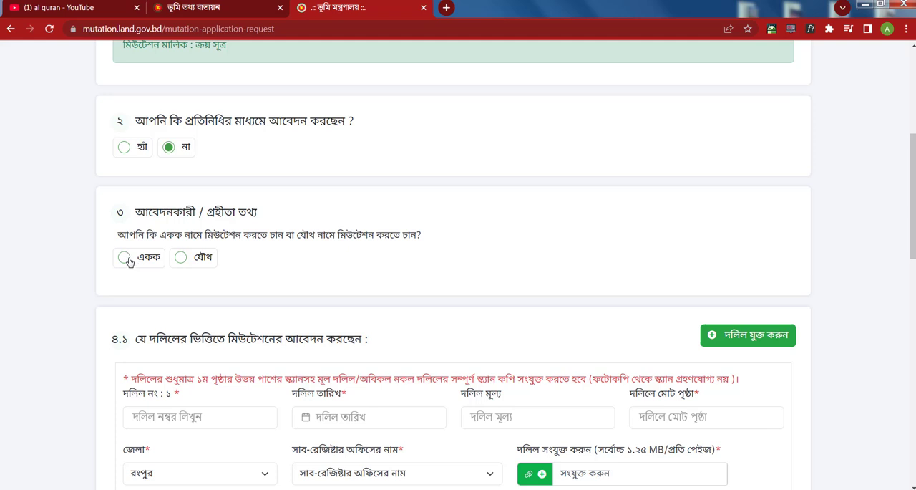
pyautogui.click(126, 257)
pyautogui.scroll(-1, 545, 376)
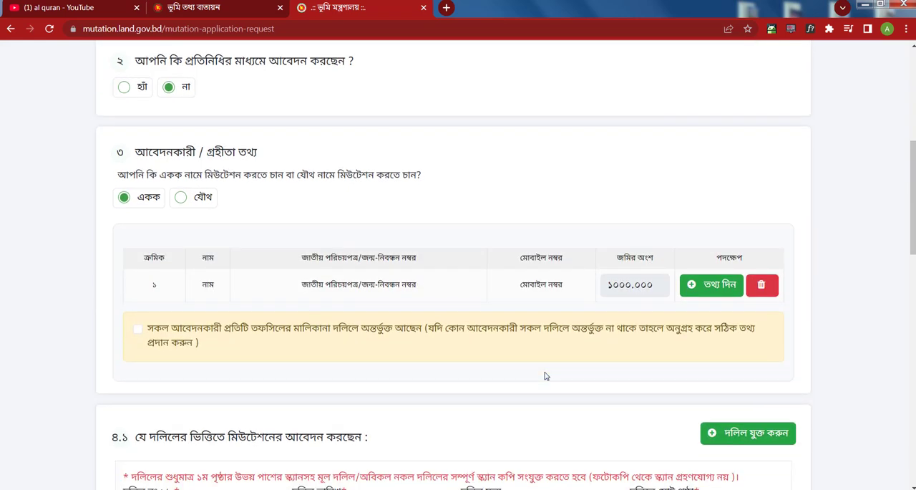
pyautogui.click(718, 289)
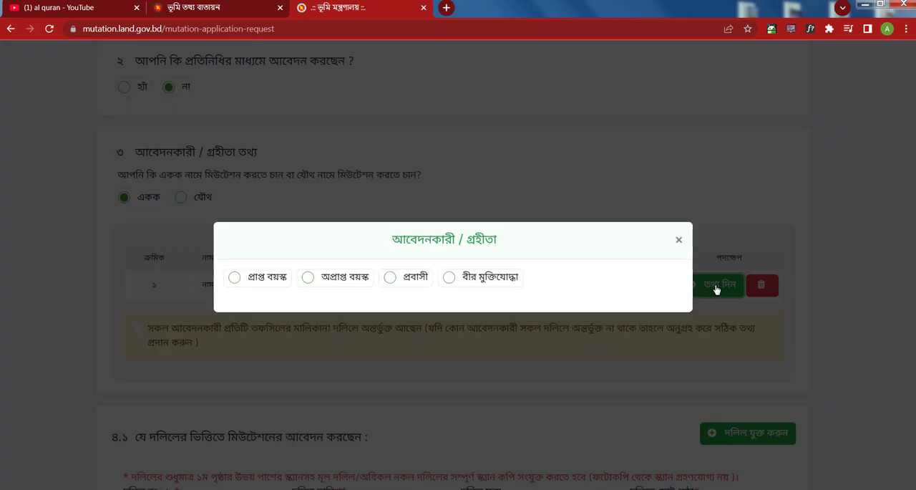
pyautogui.click(233, 277)
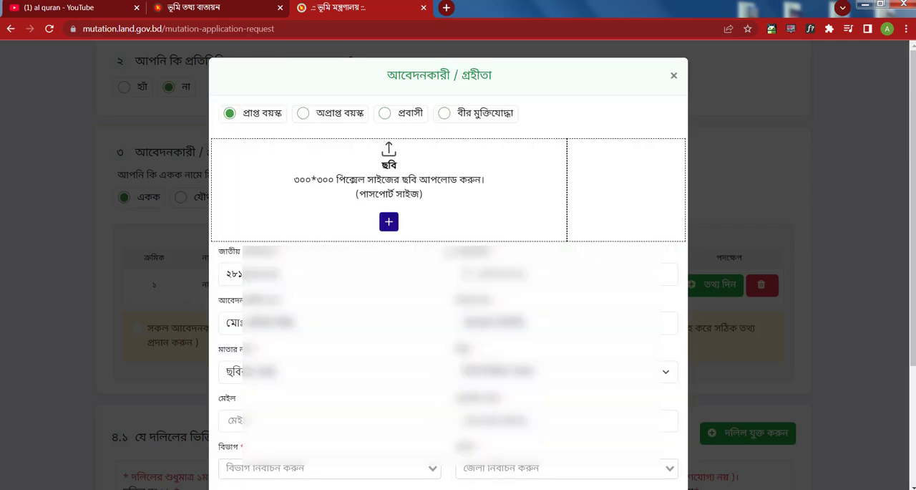
# - Add the applicant's photo from their folder on Local Disk (D:) and confirm that all applicants are included in every ownership deed
pyautogui.click(389, 222)
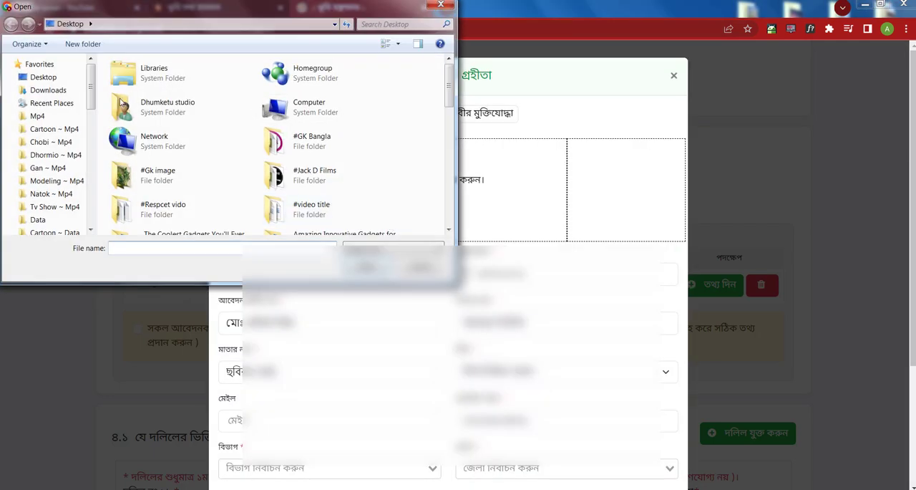
pyautogui.moveTo(93, 102); pyautogui.dragTo(95, 196)
pyautogui.click(69, 191)
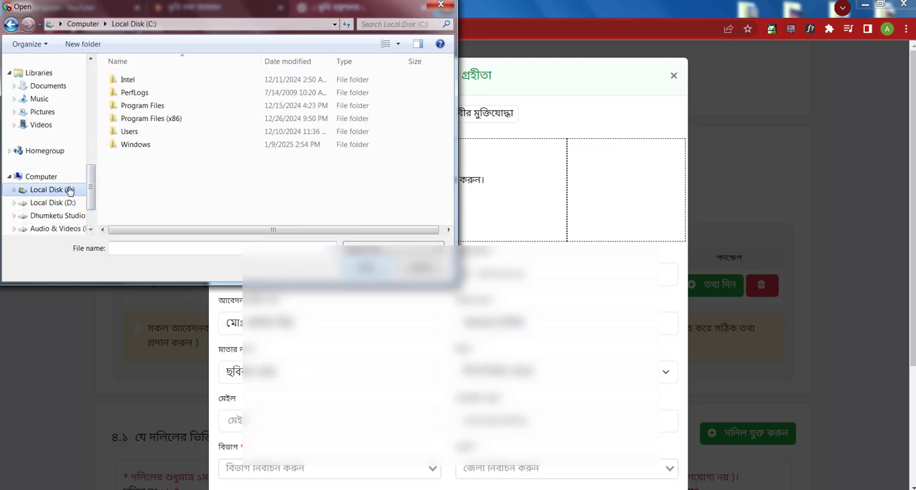
pyautogui.click(68, 204)
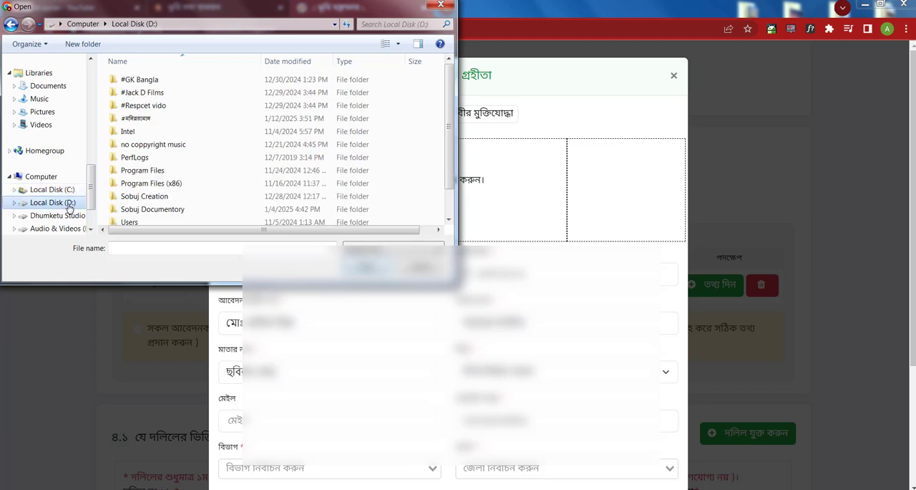
pyautogui.doubleClick(136, 118)
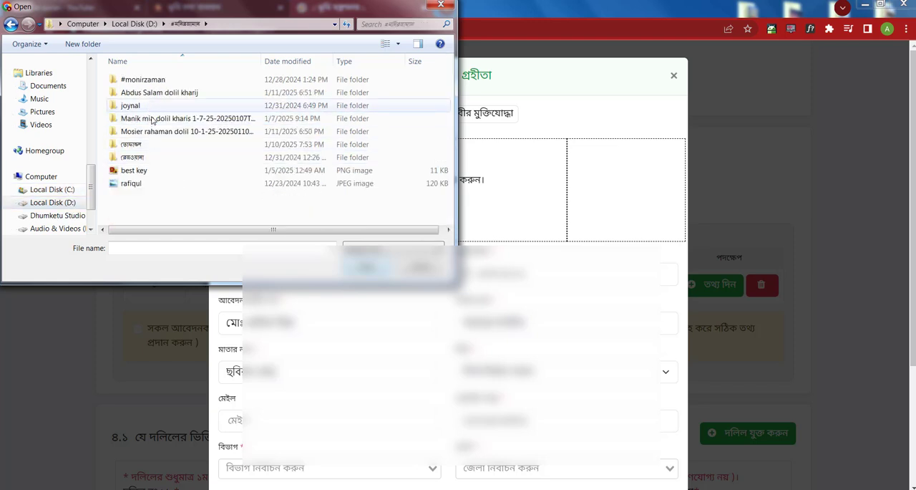
pyautogui.doubleClick(162, 120)
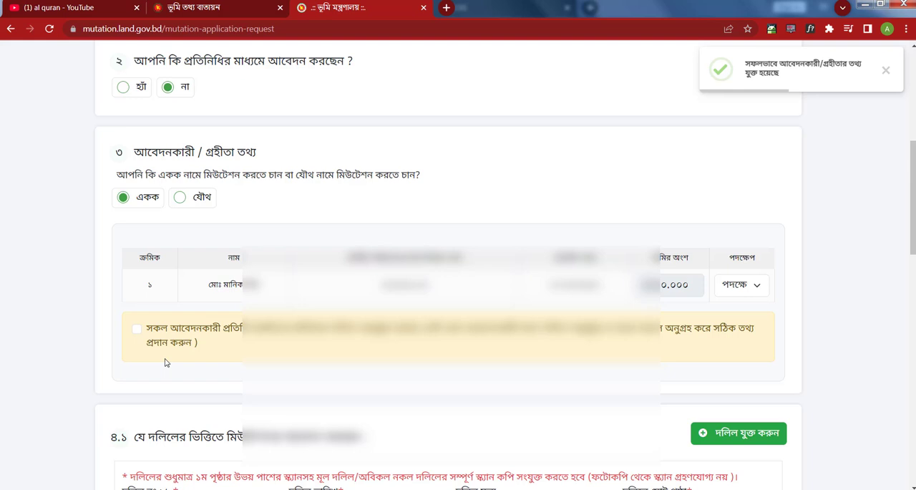
pyautogui.click(136, 330)
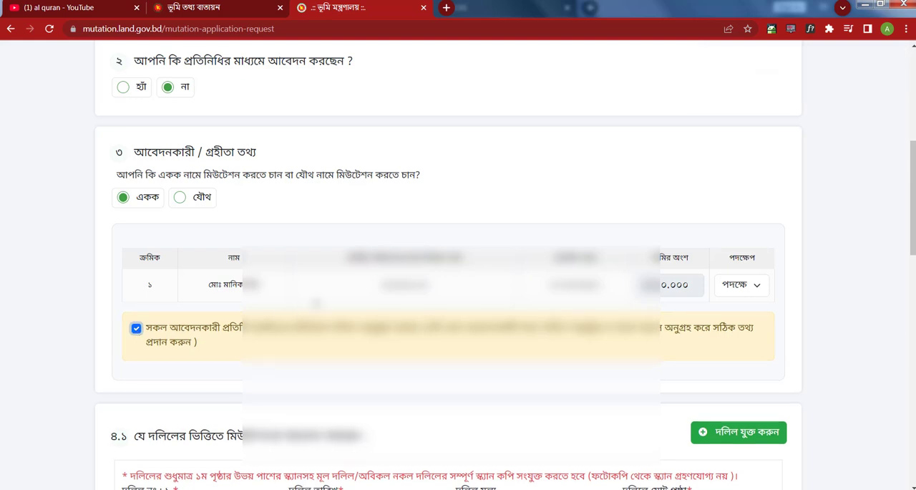
# - Attach the PDF ending in 3996_1 to deed ১ in section ৪.১ and preview it
pyautogui.scroll(-3, 430, 322)
pyautogui.click(178, 333)
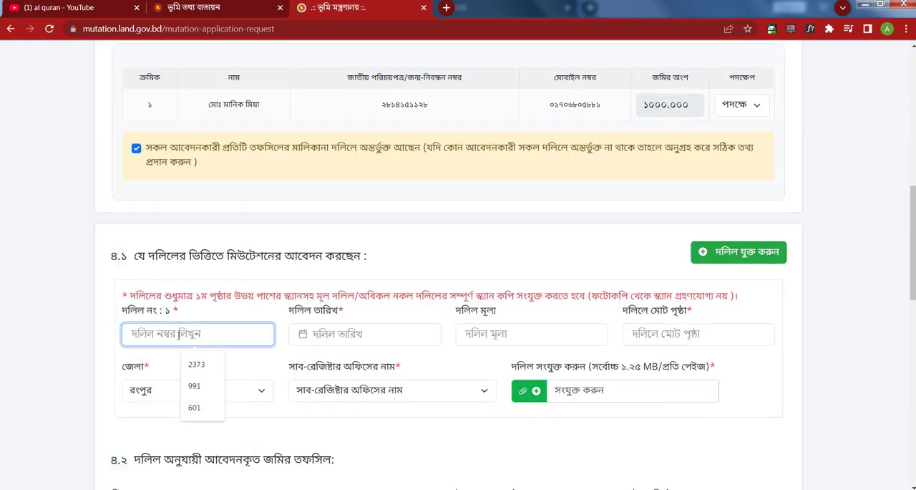
pyautogui.click(525, 393)
pyautogui.doubleClick(147, 107)
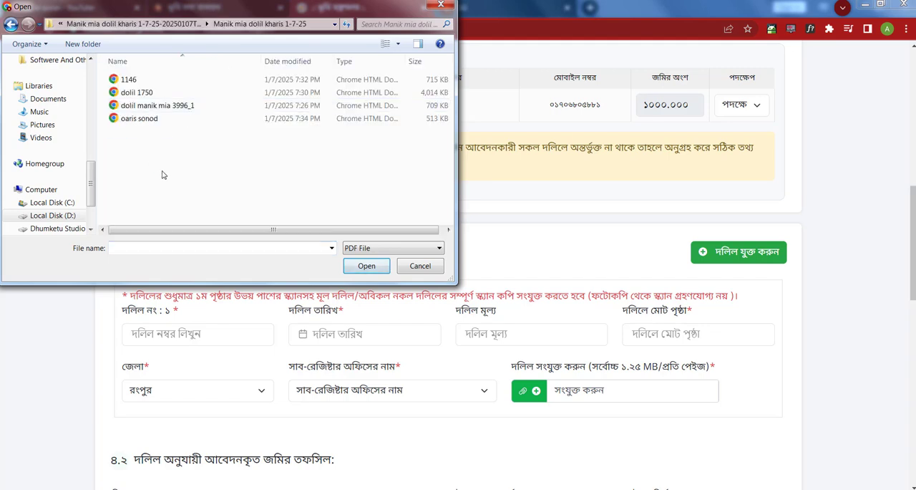
pyautogui.click(199, 107)
pyautogui.click(365, 266)
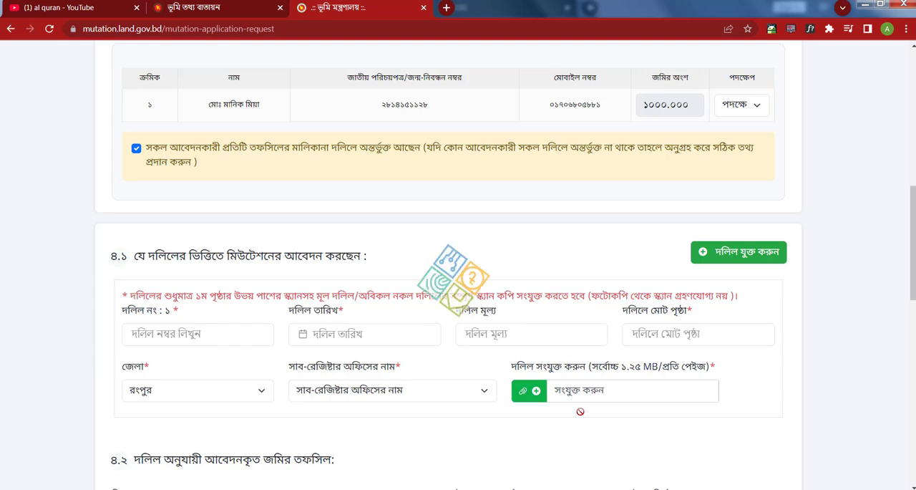
pyautogui.click(685, 390)
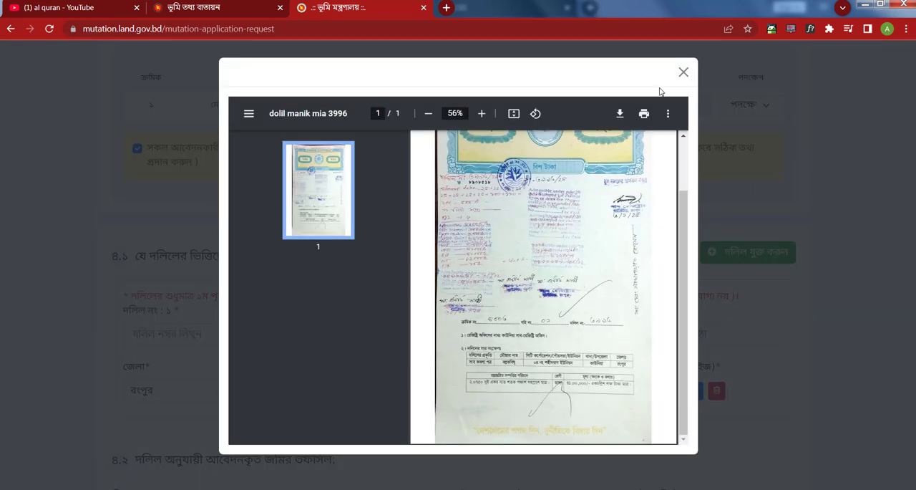
pyautogui.click(683, 71)
# - Replace the deed attachment with the PDF ending in 3996full from the parent folder and preview it
pyautogui.click(522, 390)
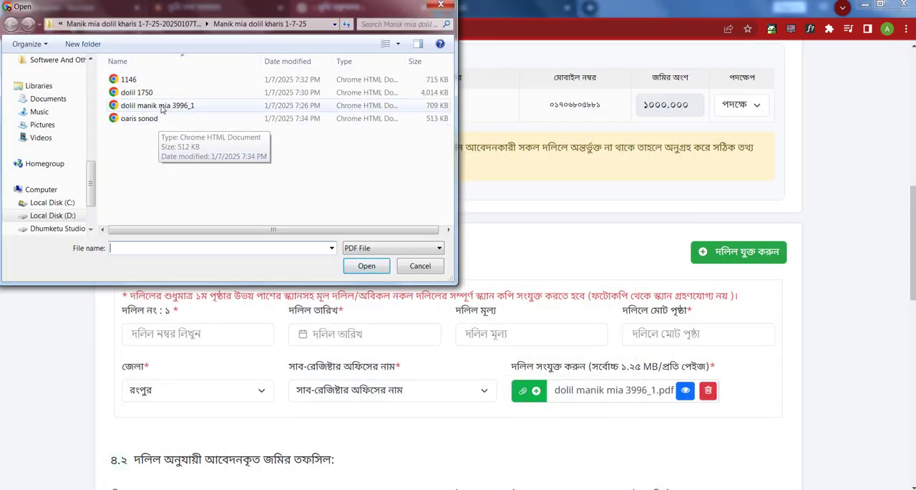
pyautogui.click(173, 25)
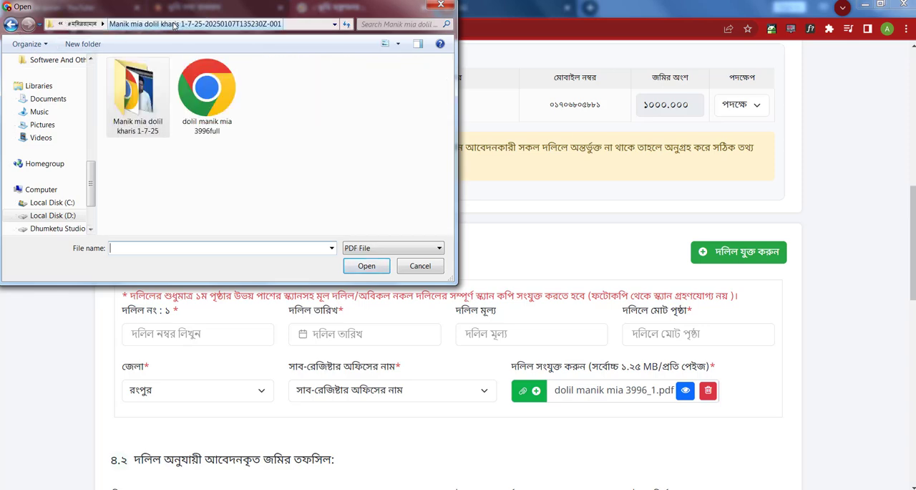
pyautogui.click(207, 89)
pyautogui.click(367, 265)
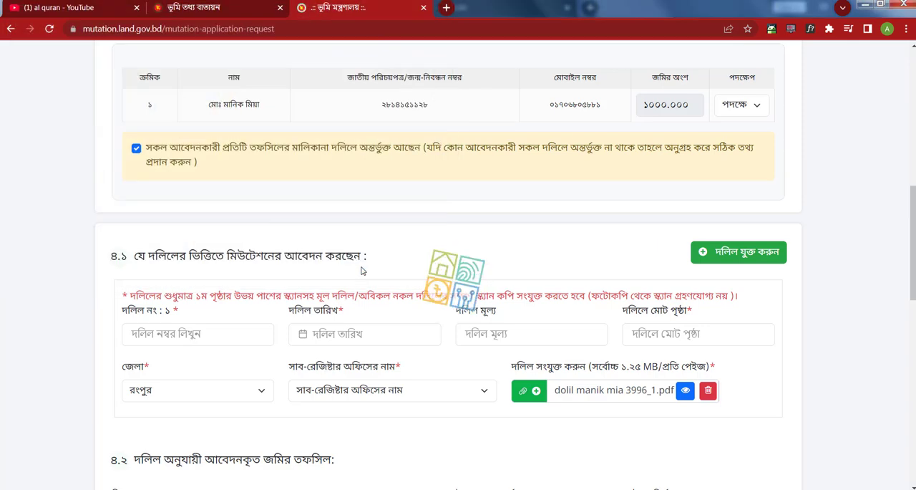
pyautogui.click(685, 391)
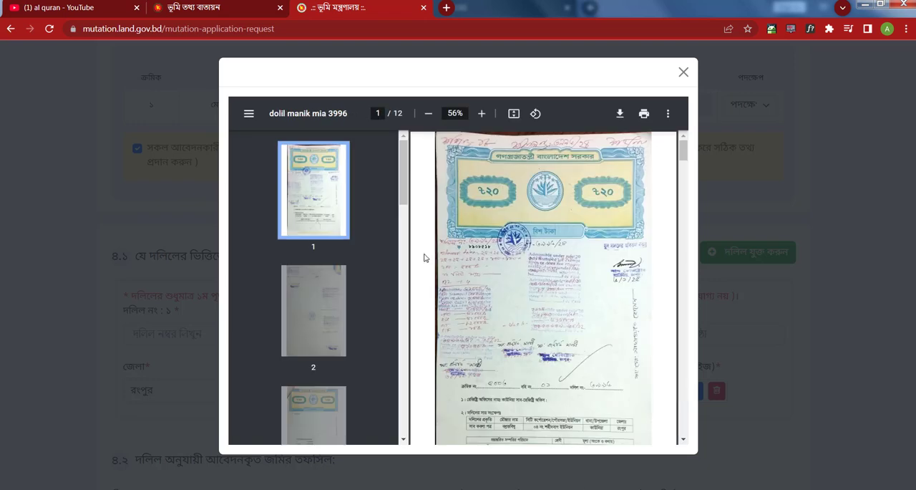
pyautogui.click(683, 73)
pyautogui.click(173, 332)
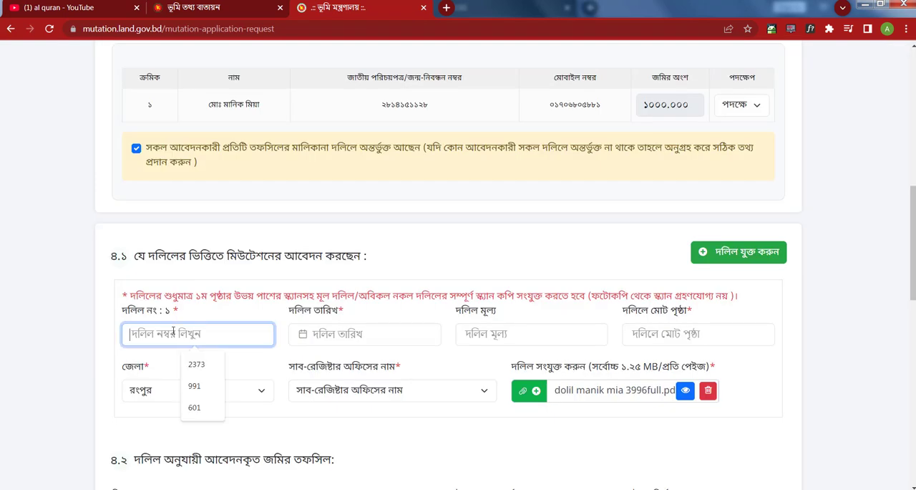
pyautogui.write('৩৯৯৬')
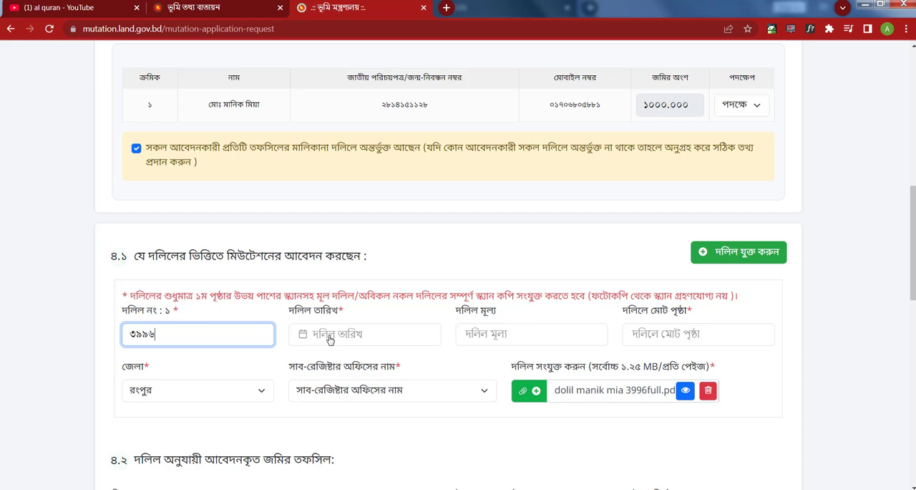
pyautogui.click(329, 339)
pyautogui.click(390, 156)
pyautogui.scroll(3, 358, 190)
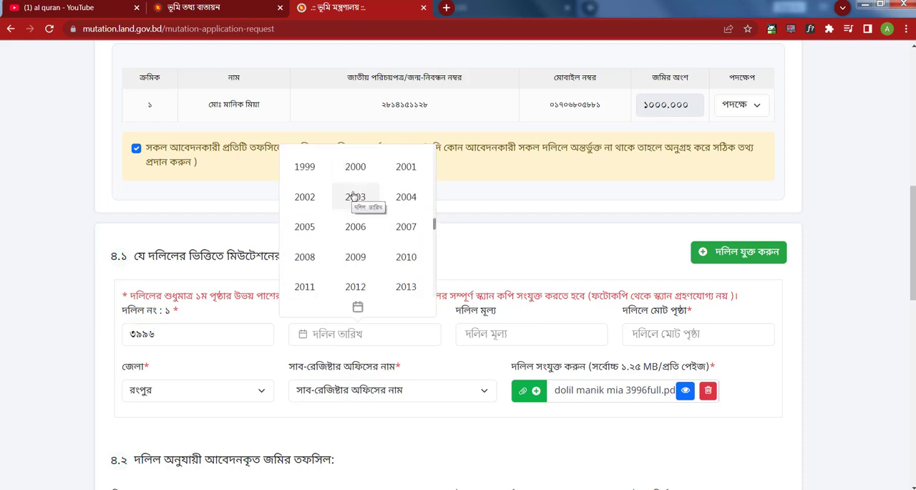
pyautogui.scroll(-3, 353, 223)
pyautogui.click(358, 228)
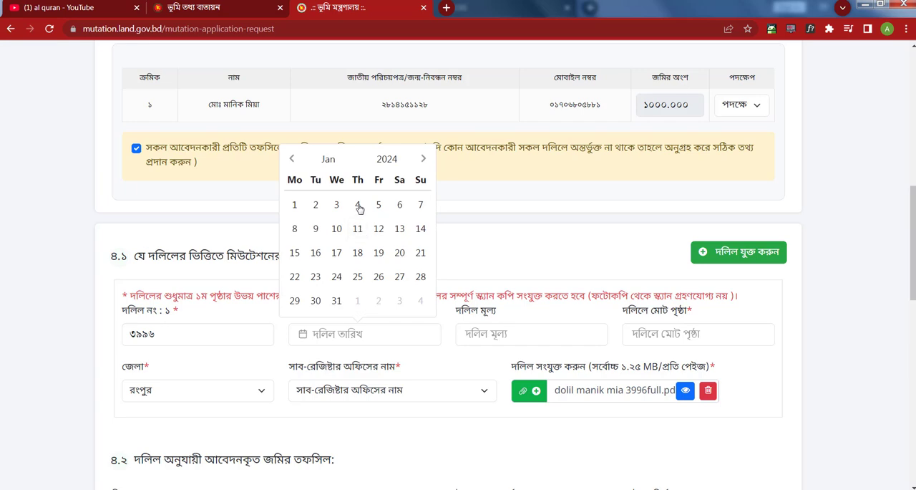
pyautogui.click(328, 159)
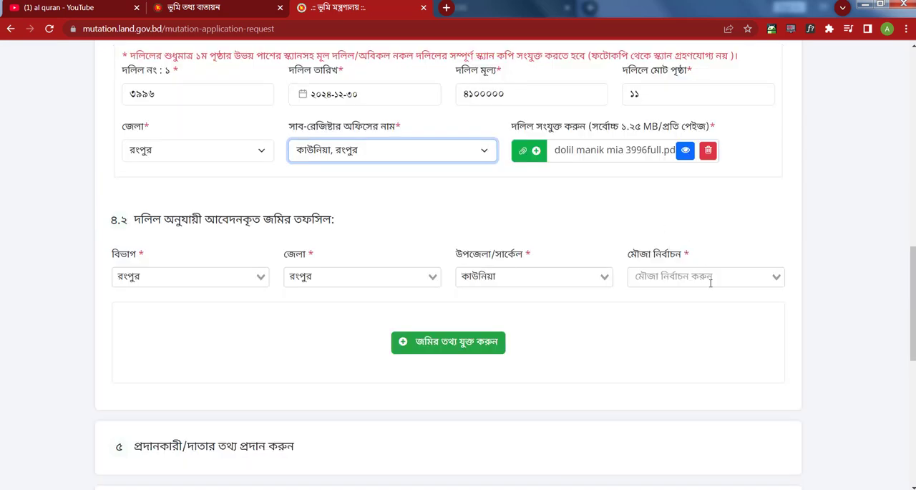
# - Select বল্লভবিষু( জে এল নং : ২৪) as the mouza in section ৪.২ and open the land information form (জমির তথ্য)
pyautogui.click(711, 279)
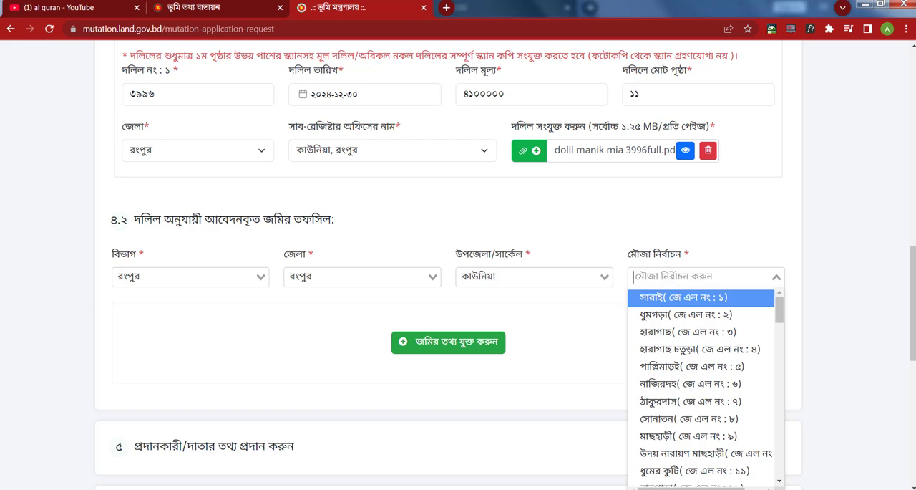
pyautogui.write('h')
pyautogui.press('BackSpace')
pyautogui.write('ব')
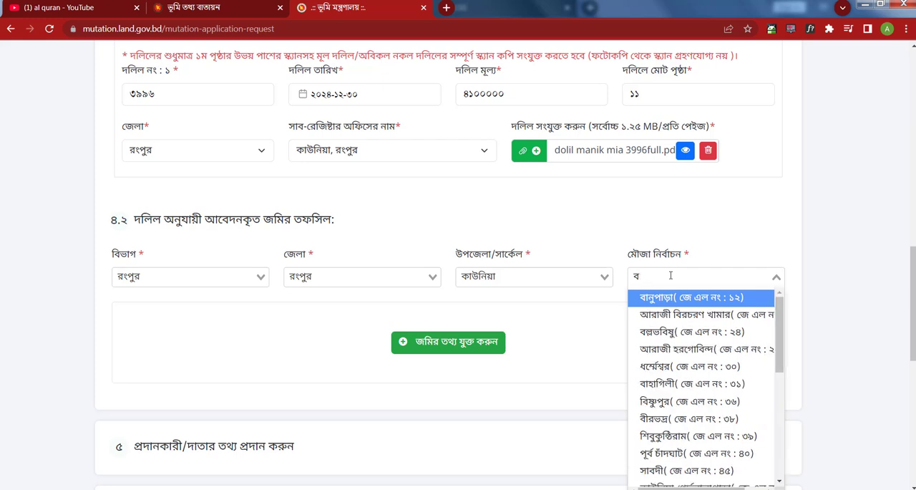
pyautogui.click(687, 401)
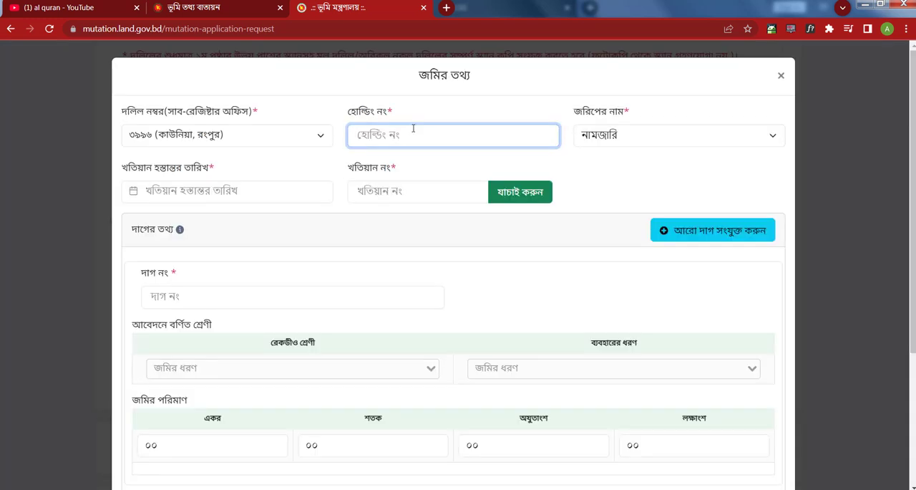
# - Enter the holding number in the land information form and choose নামজারি as the survey name
pyautogui.write('১০৮৯')
pyautogui.click(607, 135)
pyautogui.click(610, 135)
pyautogui.click(615, 136)
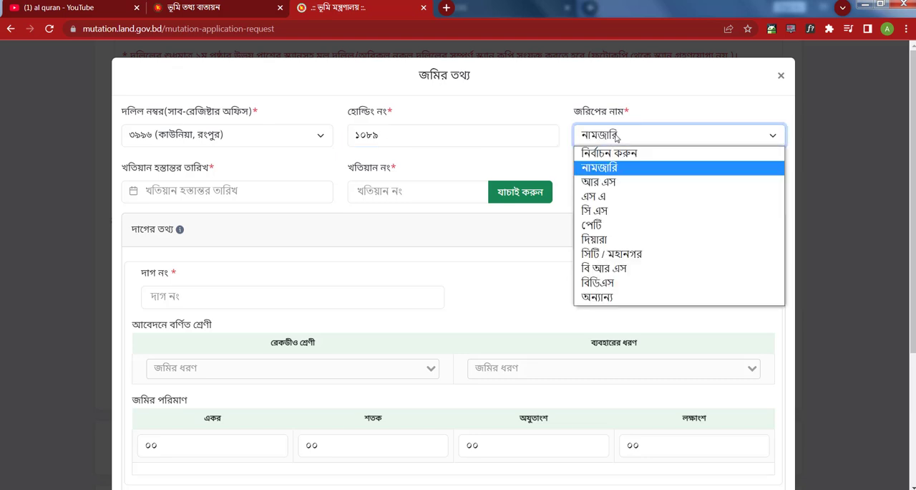
pyautogui.click(615, 136)
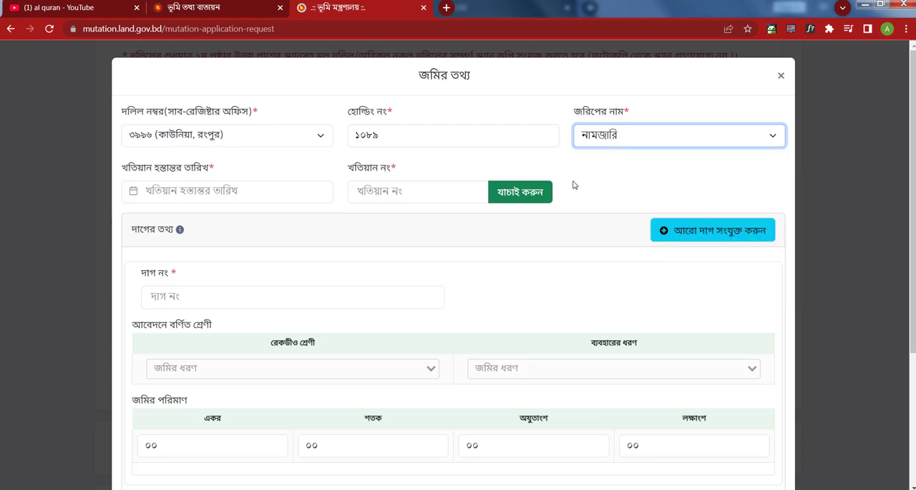
pyautogui.click(228, 194)
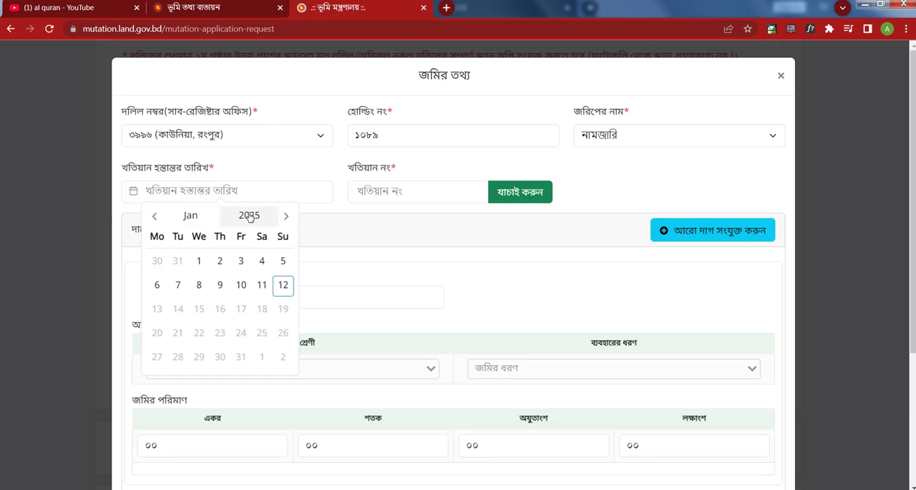
pyautogui.click(250, 216)
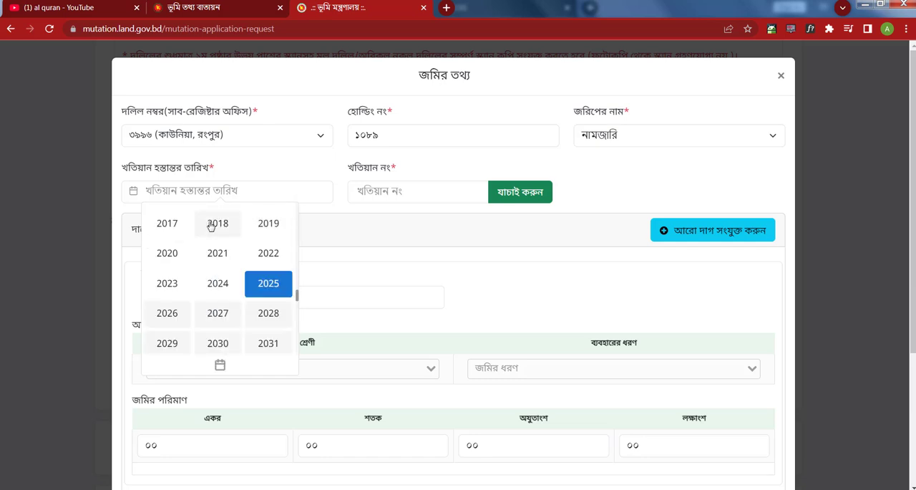
pyautogui.click(350, 241)
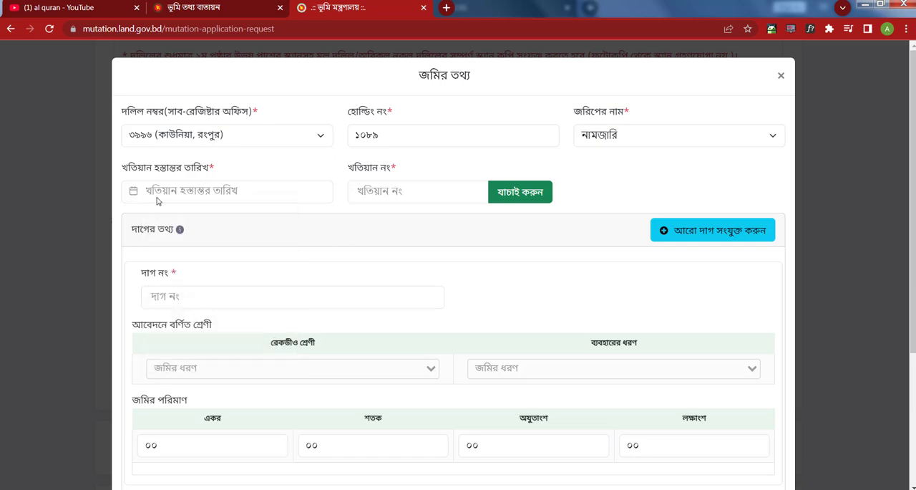
pyautogui.click(224, 200)
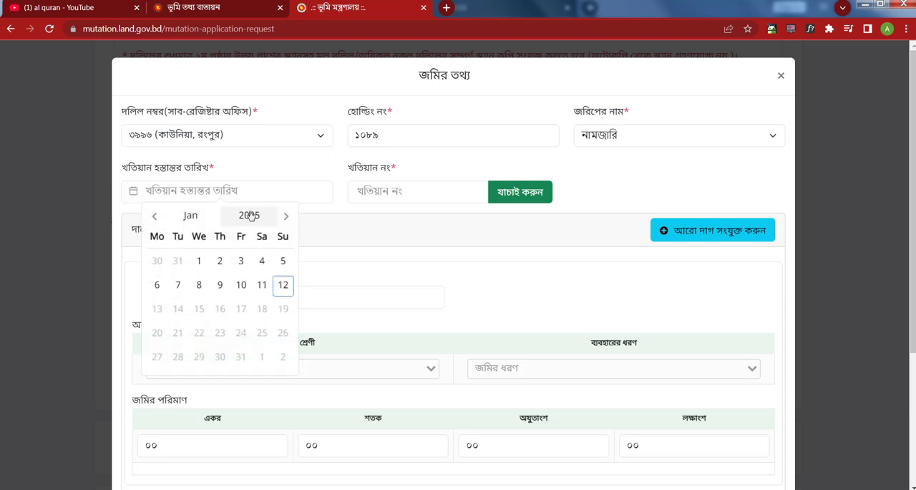
pyautogui.click(343, 222)
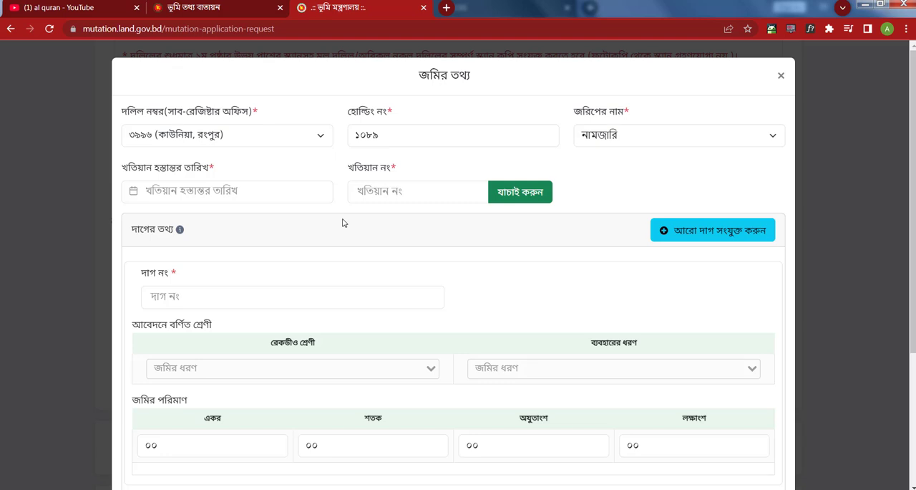
# - Set the khatian transfer date (খতিয়ান হস্তান্তর তারিখ) to ২০১৯-০১-২২
pyautogui.click(167, 189)
pyautogui.click(254, 215)
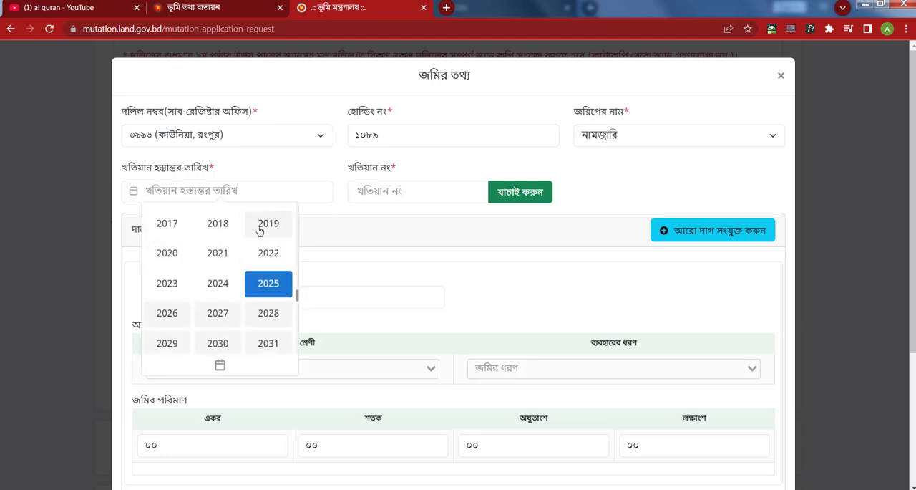
pyautogui.click(271, 224)
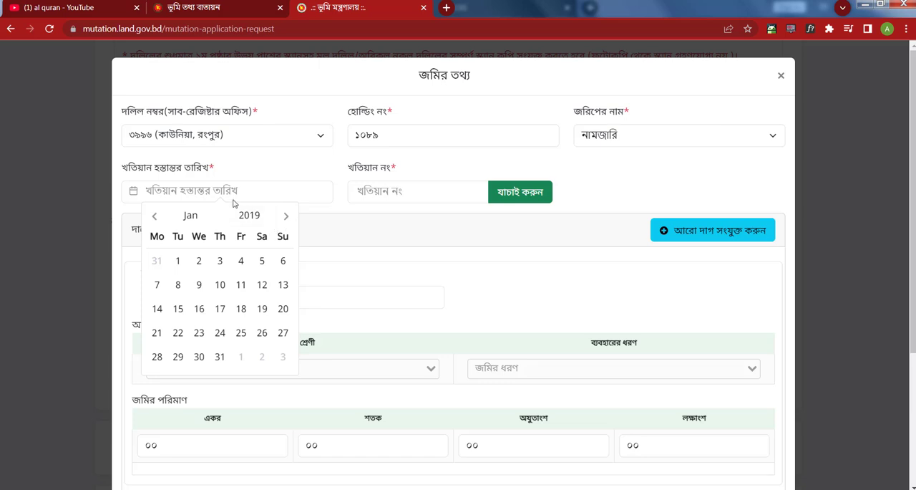
pyautogui.click(190, 222)
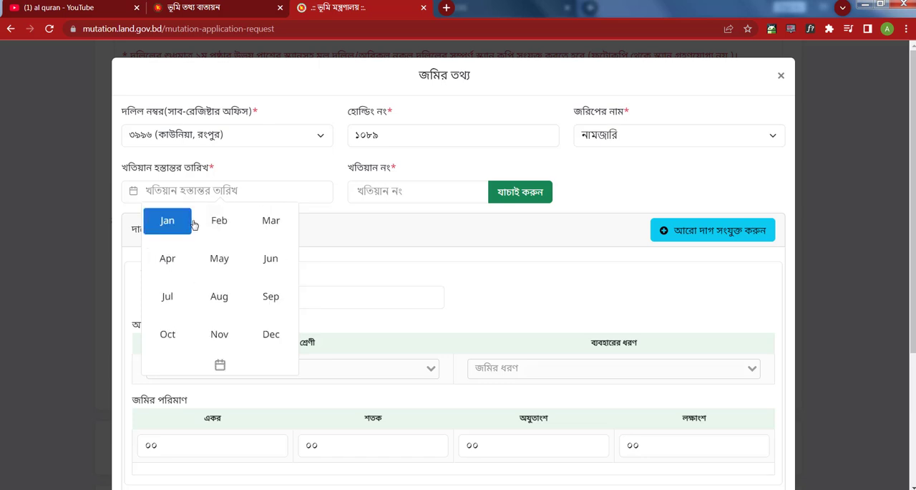
pyautogui.click(167, 220)
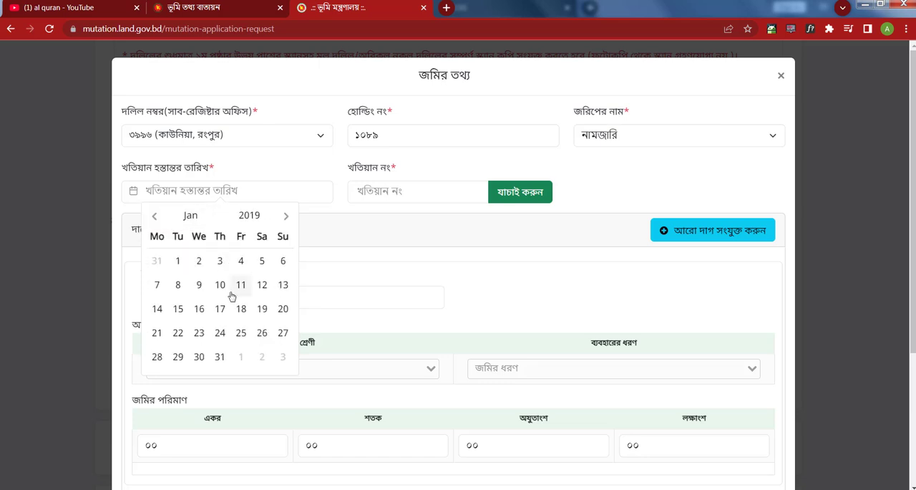
pyautogui.click(178, 332)
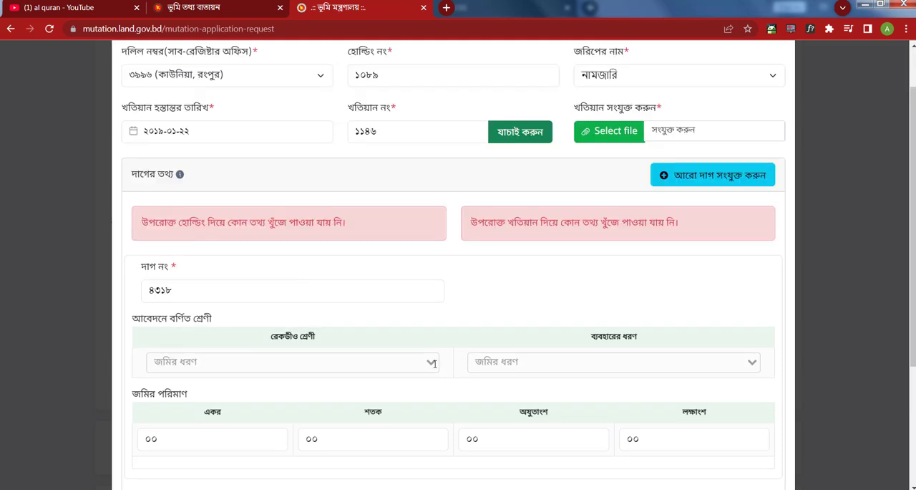
pyautogui.click(433, 363)
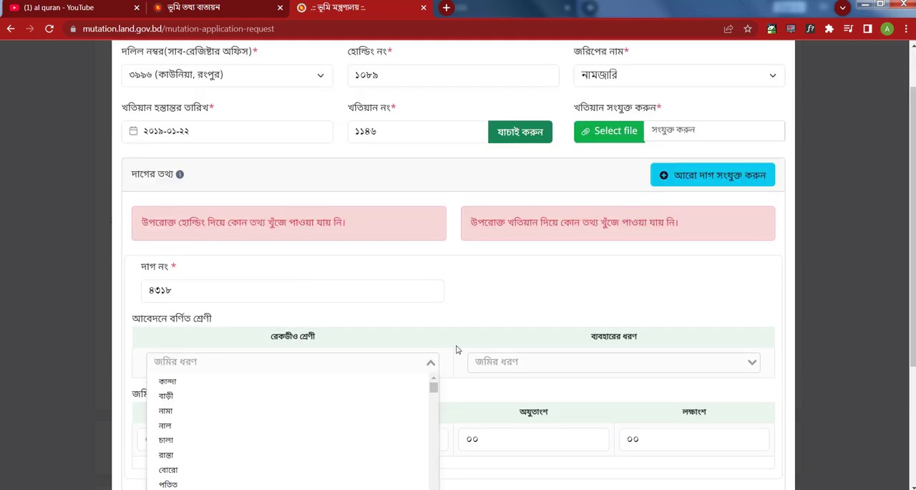
pyautogui.click(336, 315)
pyautogui.click(181, 363)
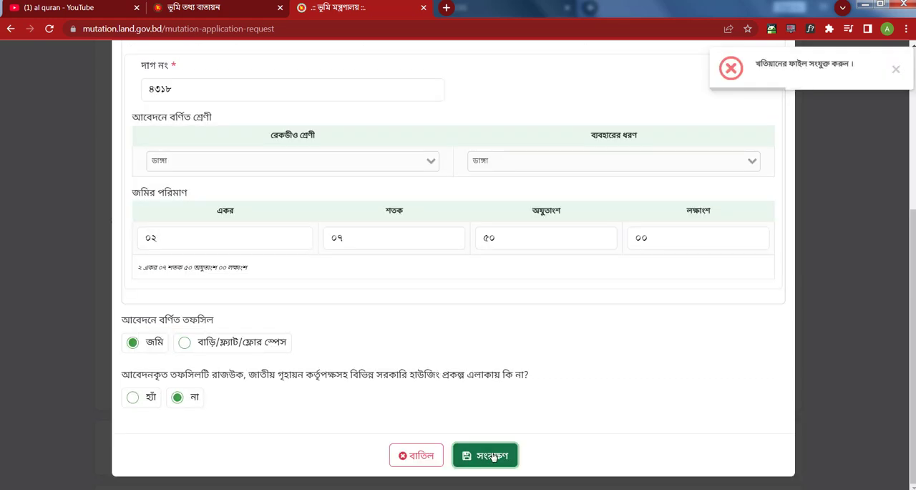
pyautogui.click(492, 456)
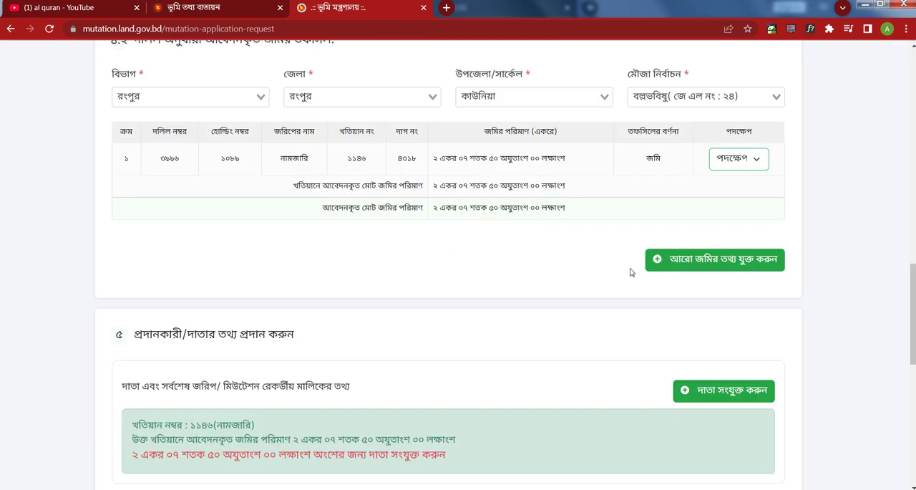
pyautogui.click(705, 261)
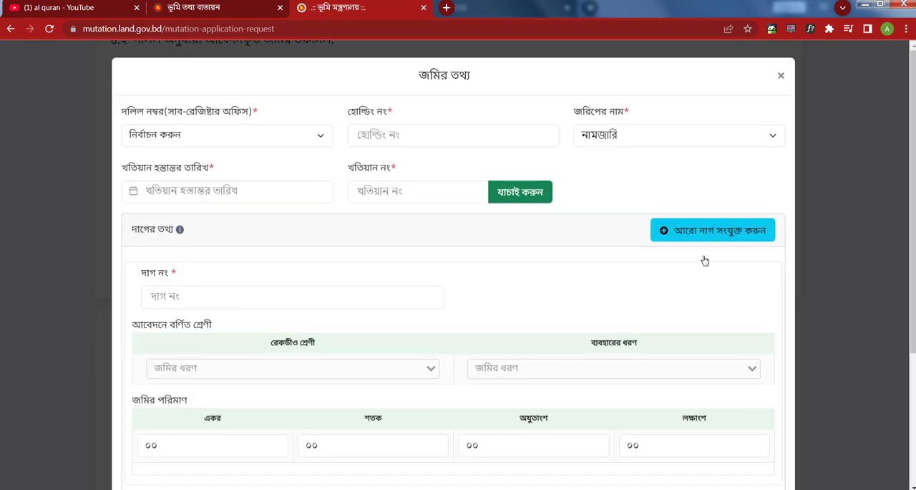
pyautogui.click(298, 140)
pyautogui.click(781, 75)
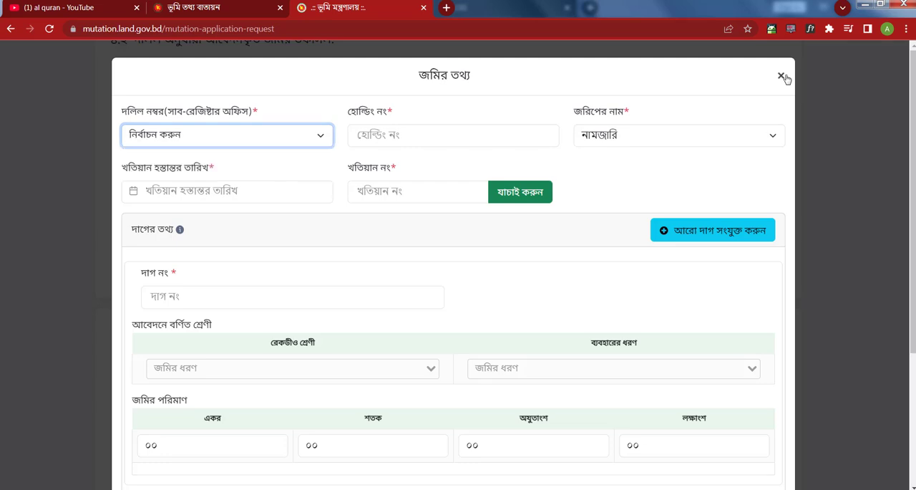
pyautogui.click(781, 75)
# - Open a new donor information form (দাতার তথ্য) in section ৫ and enter the living donor's full name
pyautogui.scroll(-2, 622, 292)
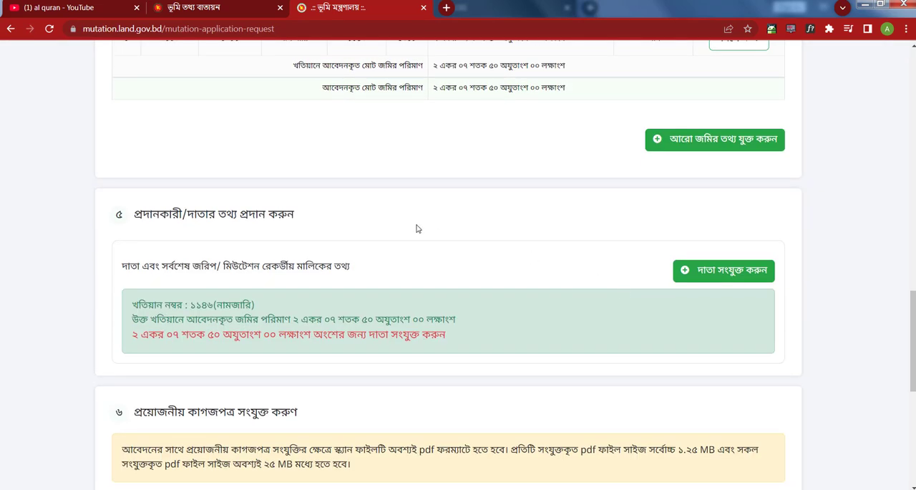
pyautogui.scroll(3, 417, 227)
pyautogui.scroll(2, 422, 227)
pyautogui.scroll(-4, 430, 243)
pyautogui.click(706, 271)
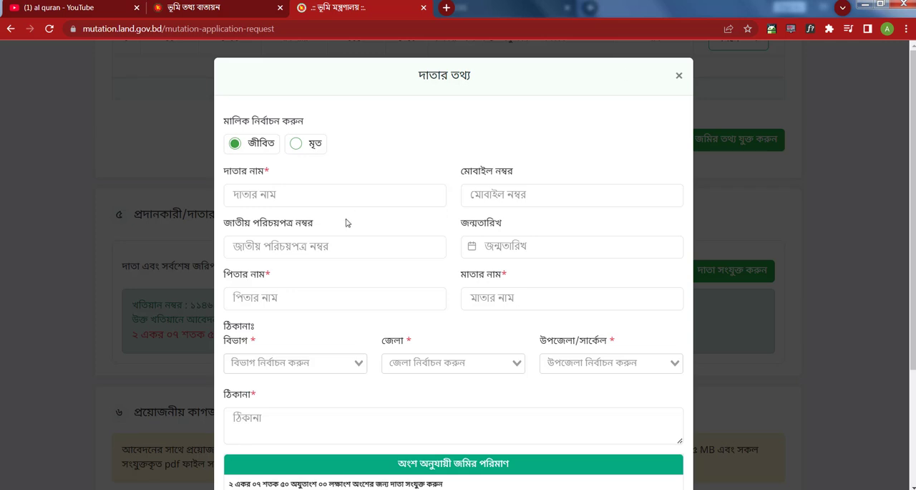
pyautogui.click(266, 198)
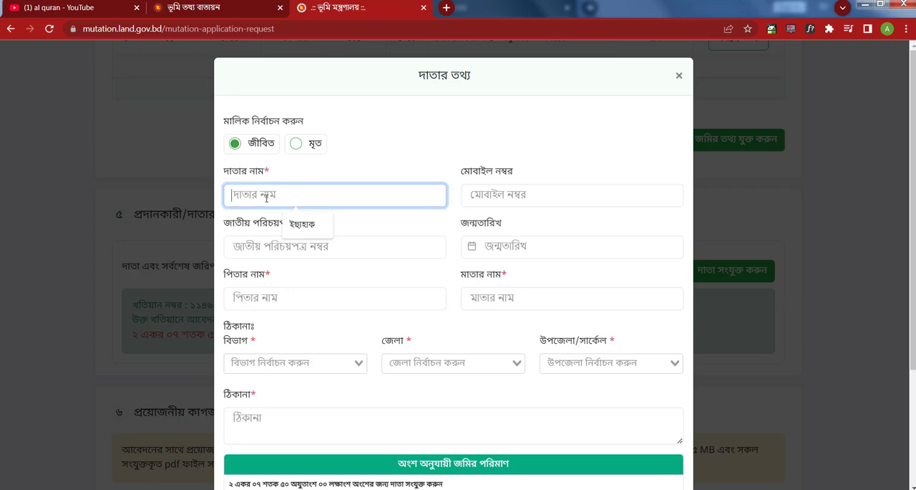
pyautogui.write('ষ')
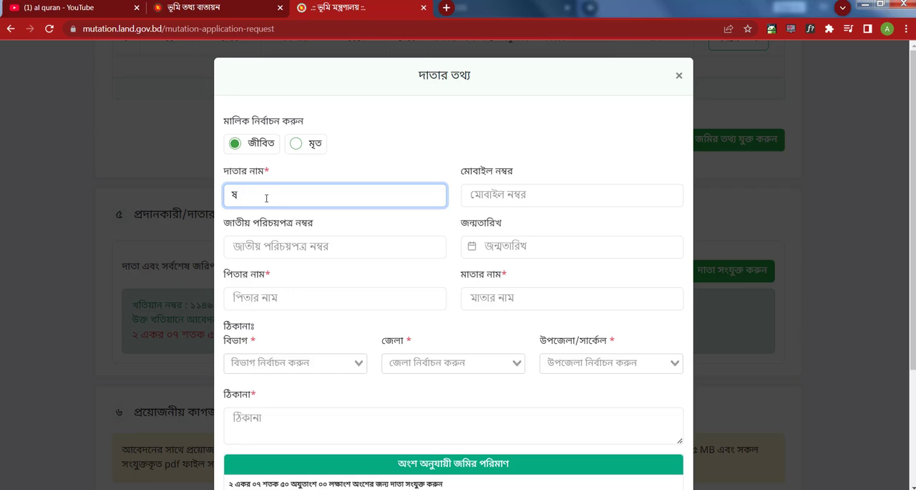
pyautogui.press('BackSpace')
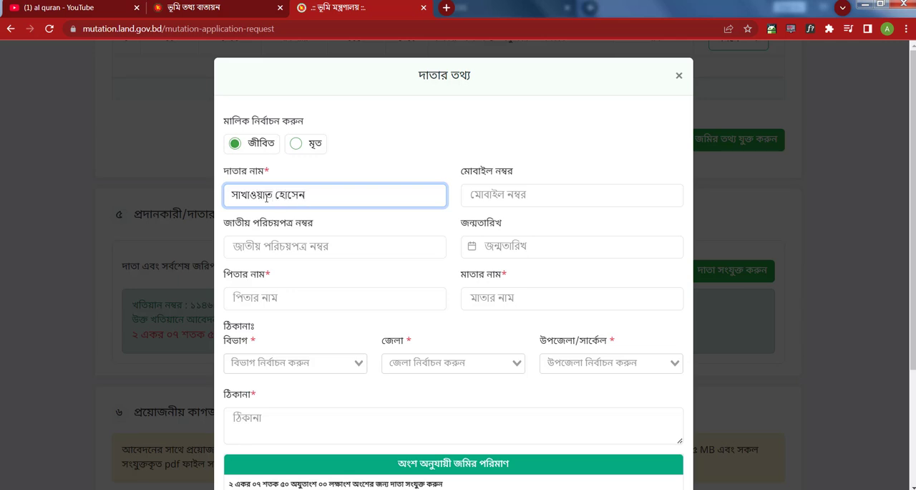
# - Enter the donor's parents' names and the remaining donor details, and save the recorded owner's entry with land amount ০২.০৭৫০০০
pyautogui.click(262, 299)
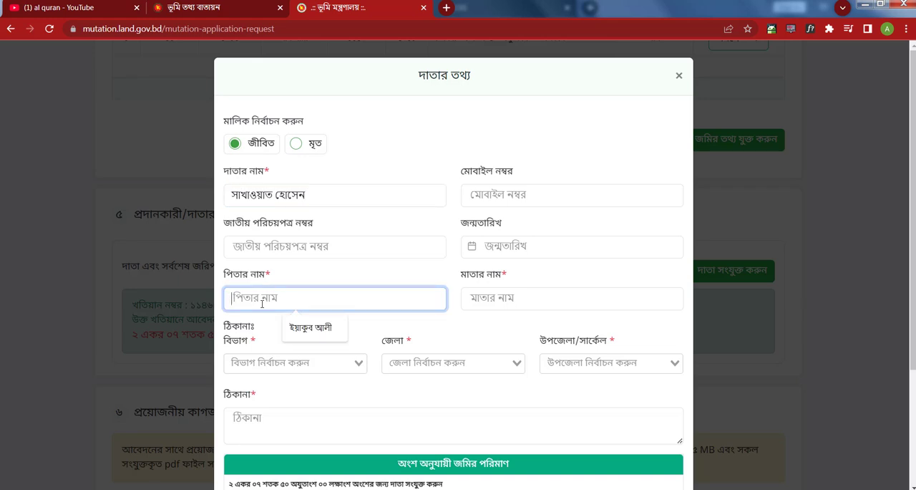
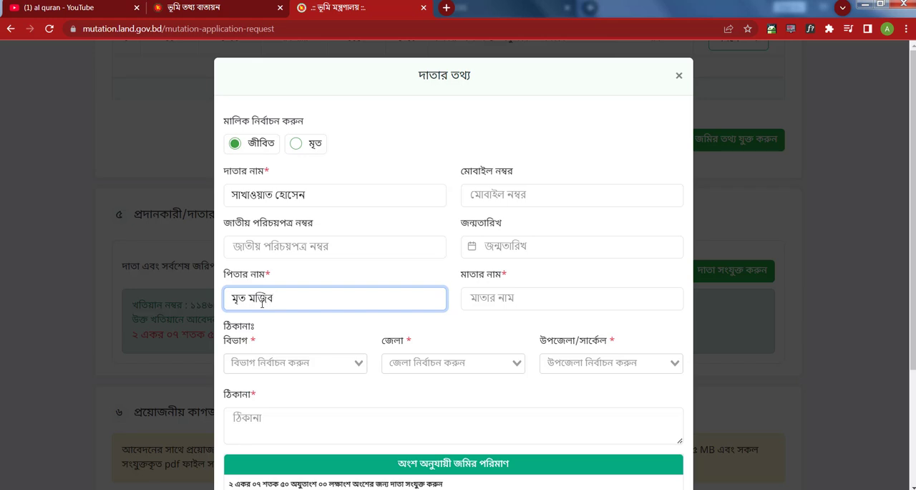
pyautogui.click(512, 297)
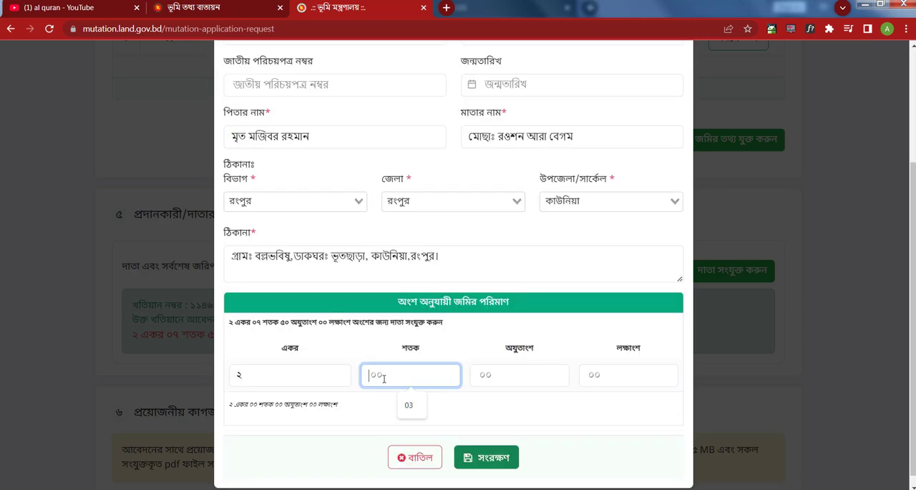
pyautogui.write('07')
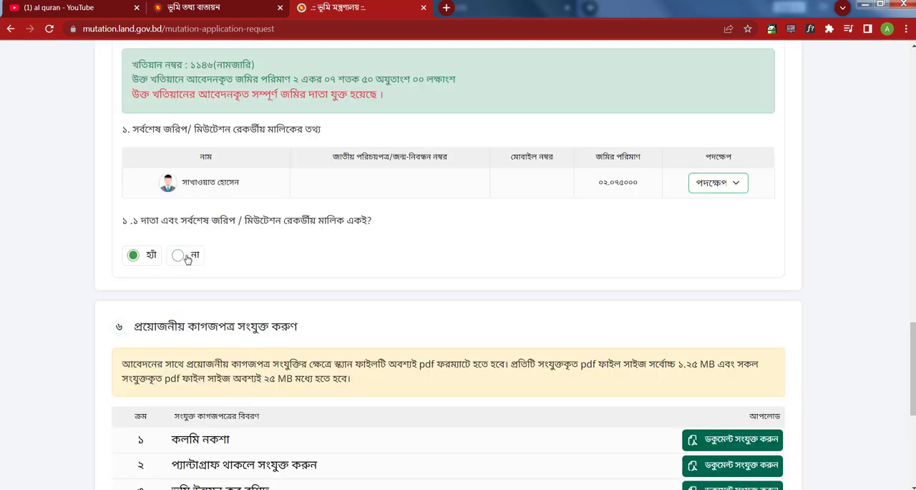
# - Answer না to whether the donor and last recorded owner are the same, and start a donor entry marked মৃত
pyautogui.click(178, 256)
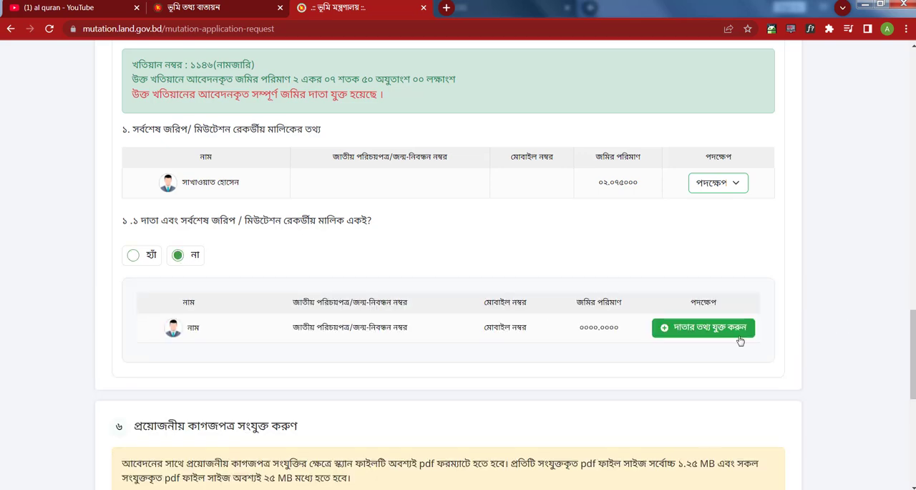
pyautogui.click(706, 325)
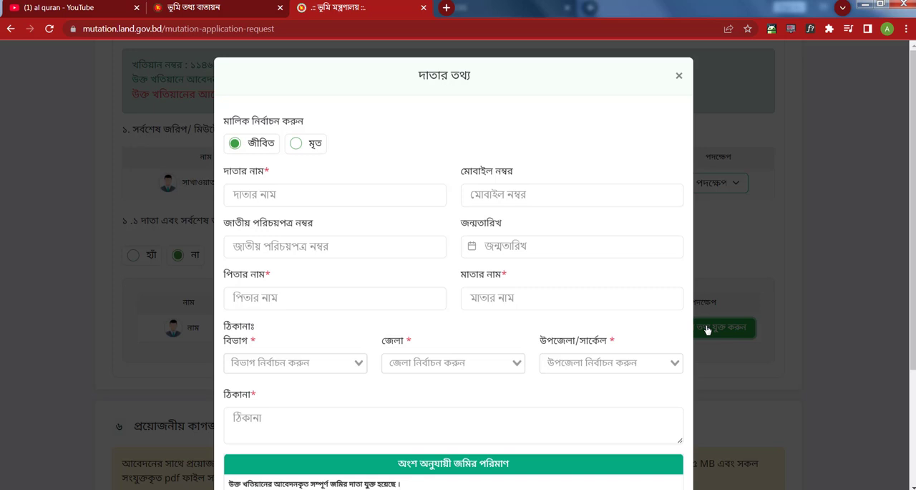
pyautogui.click(255, 194)
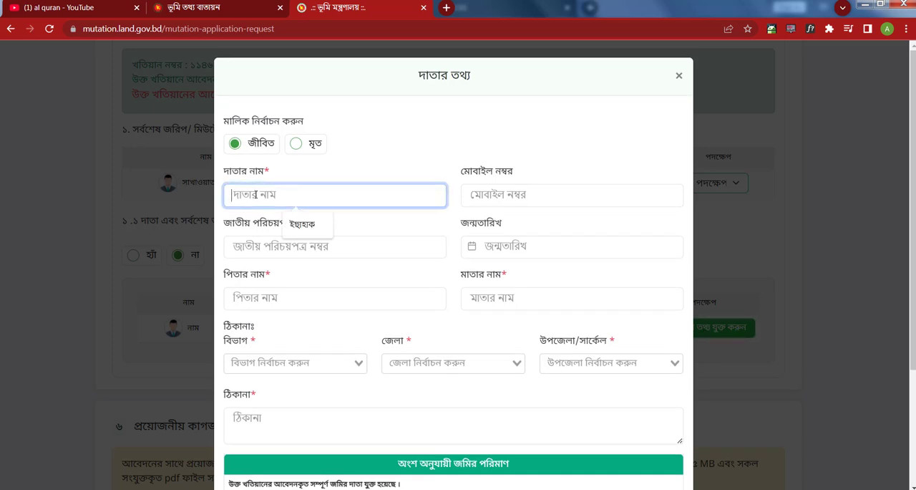
pyautogui.click(296, 144)
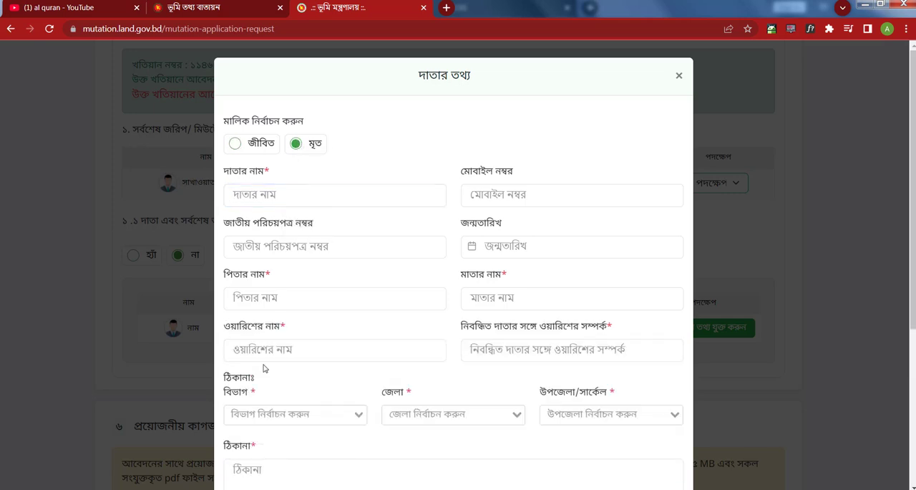
# - Enter the deceased donor's full name in the donor information form
pyautogui.click(278, 194)
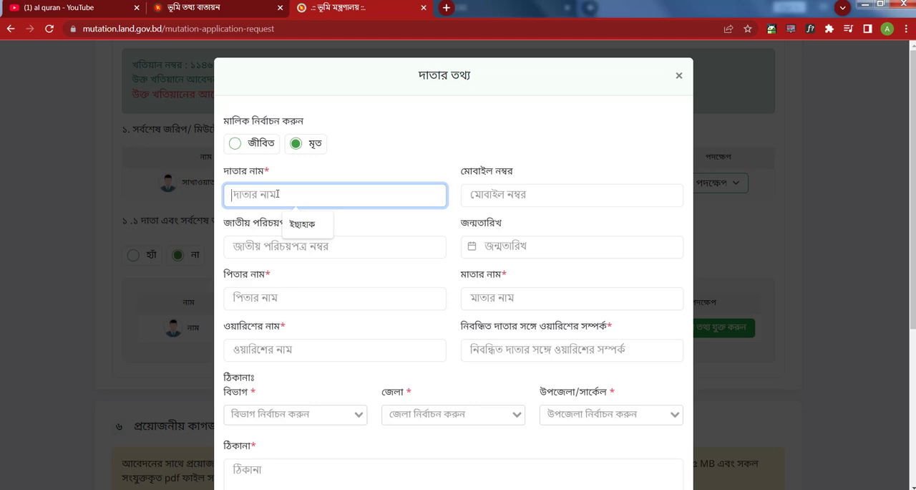
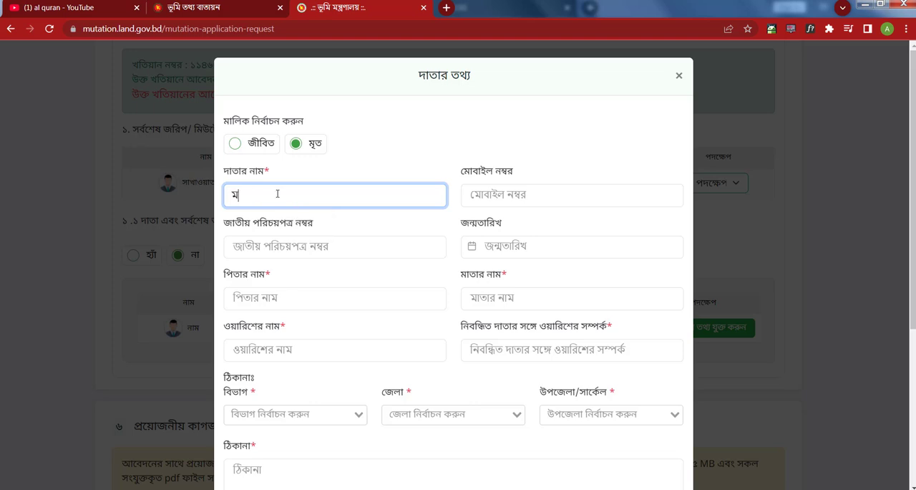
# - Fill in the deceased donor's parents' names, the heirs' names, their relationship as পুত্র,কন্যা ও স্ত্রী, and the donor's address
pyautogui.click(271, 294)
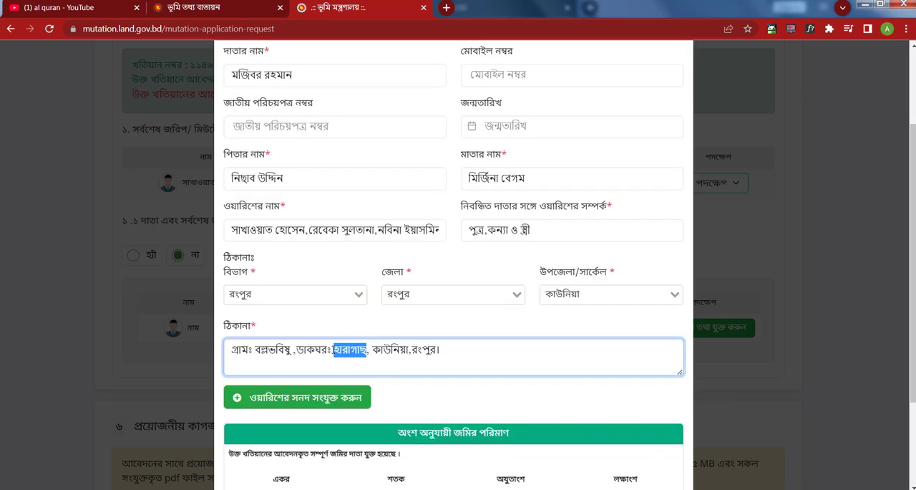
pyautogui.write('ভা')
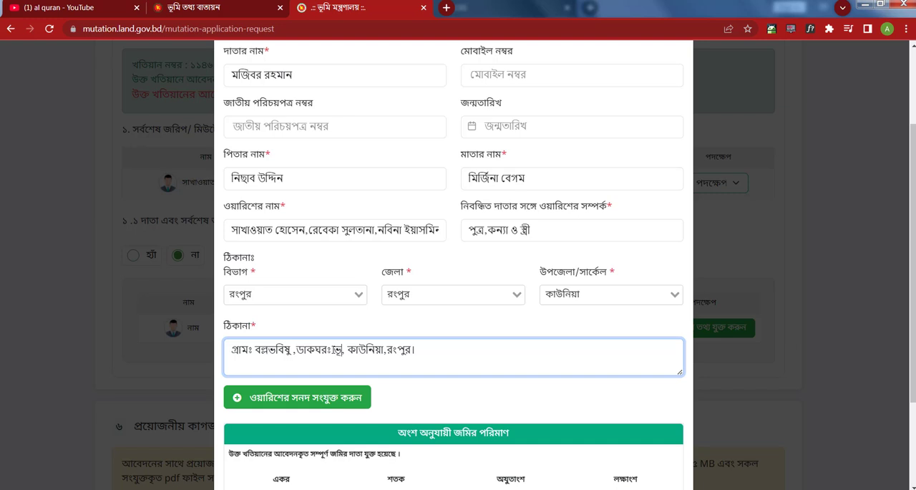
pyautogui.write('তছাড়া')
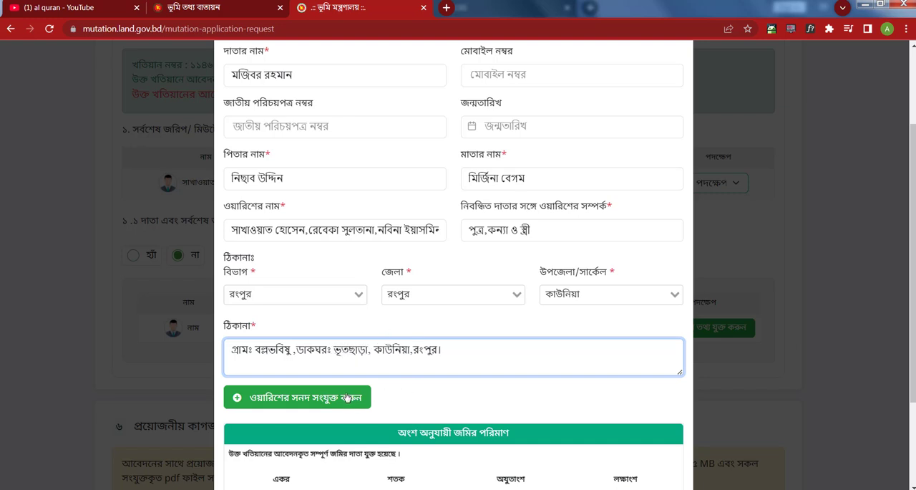
# - Attach the PDF file oaris sonod as the heir certificate (ওয়ারিশের সনদ)
pyautogui.click(339, 399)
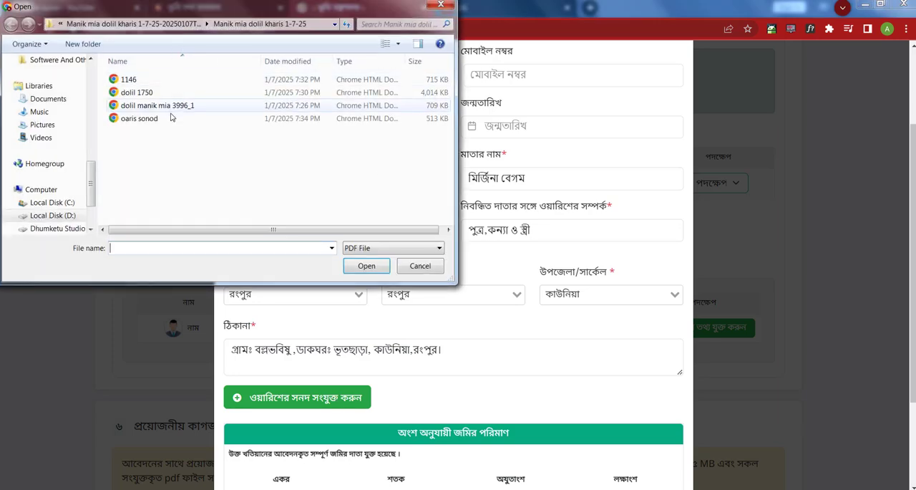
pyautogui.click(164, 118)
pyautogui.click(367, 265)
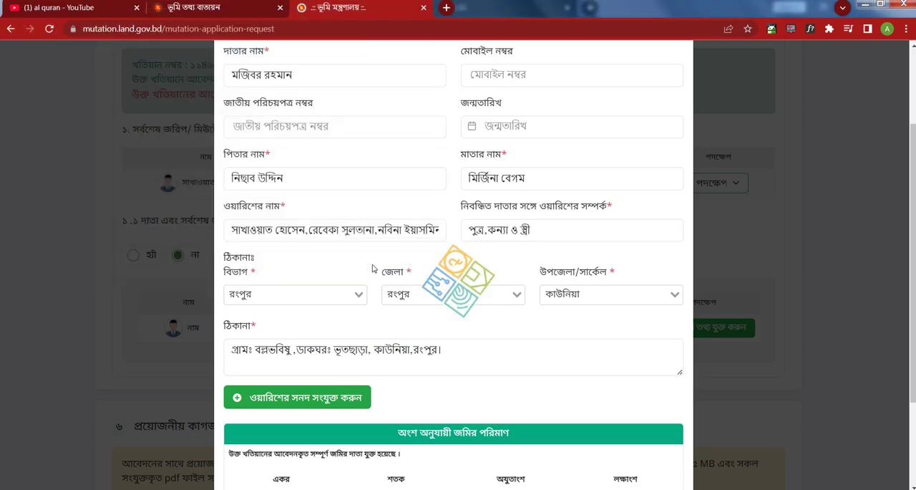
# - Set the deceased donor's land share to ২ একর ৭ শতক ৫০ অযুতাংশ and save the donor entry
pyautogui.scroll(-2, 505, 372)
pyautogui.click(504, 372)
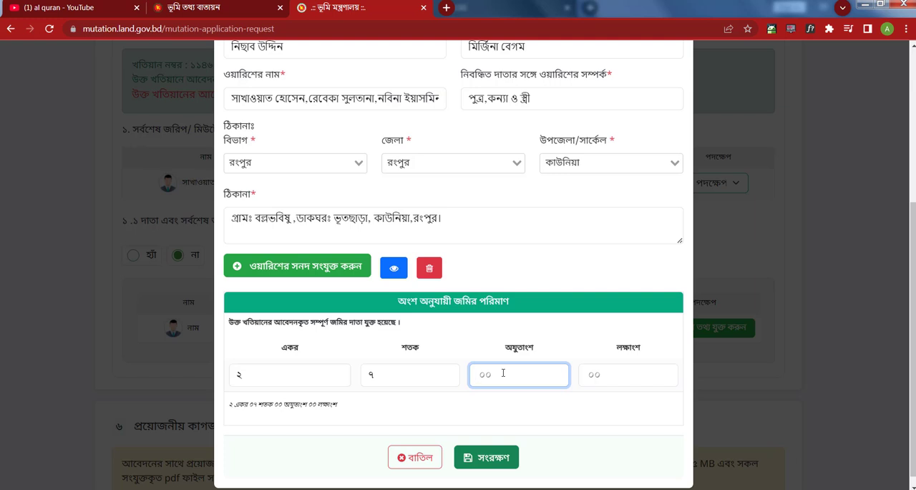
pyautogui.write('৫০')
pyautogui.click(428, 422)
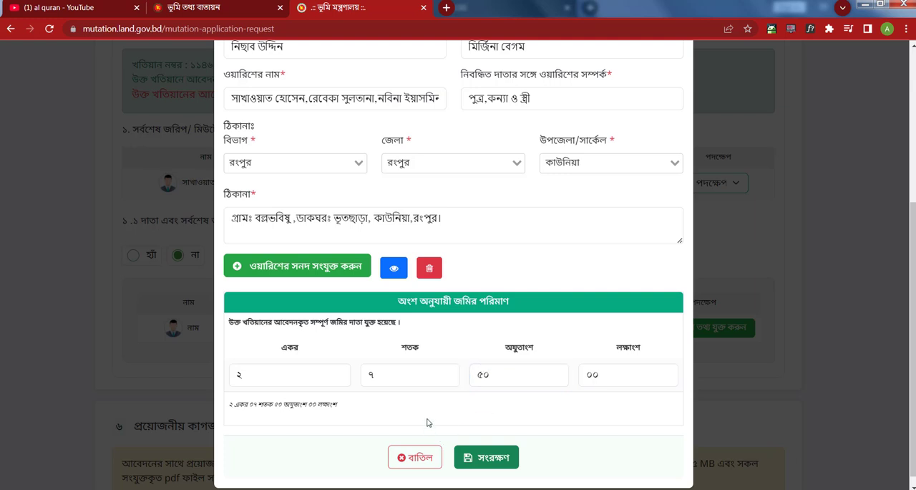
pyautogui.click(486, 456)
# - Set the number of previous deeds (বায়া দলিল) to ১, open its deed number for entry, and go to the required documents in section ৬
pyautogui.scroll(-3, 252, 217)
pyautogui.click(192, 289)
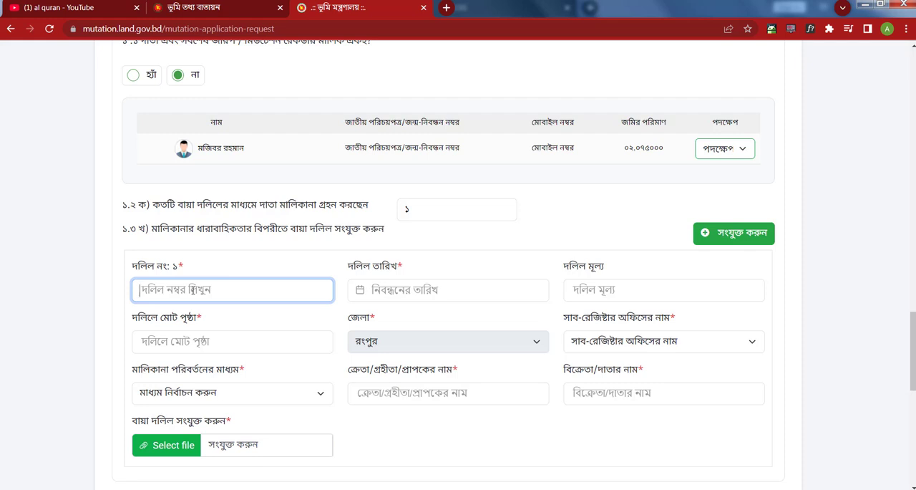
pyautogui.scroll(-10, 516, 295)
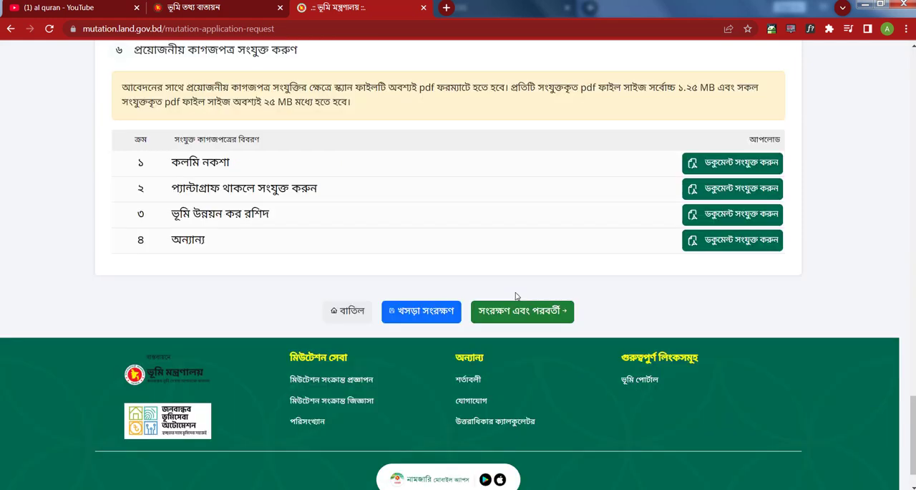
pyautogui.scroll(-1, 515, 296)
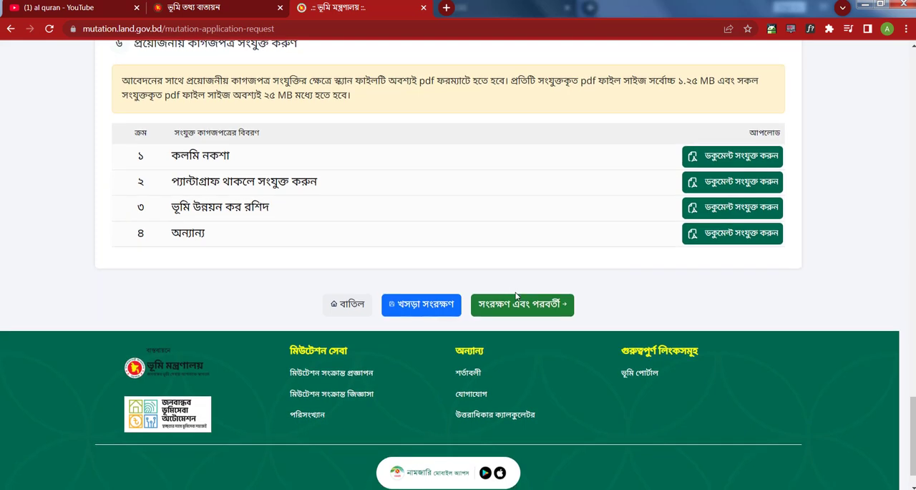